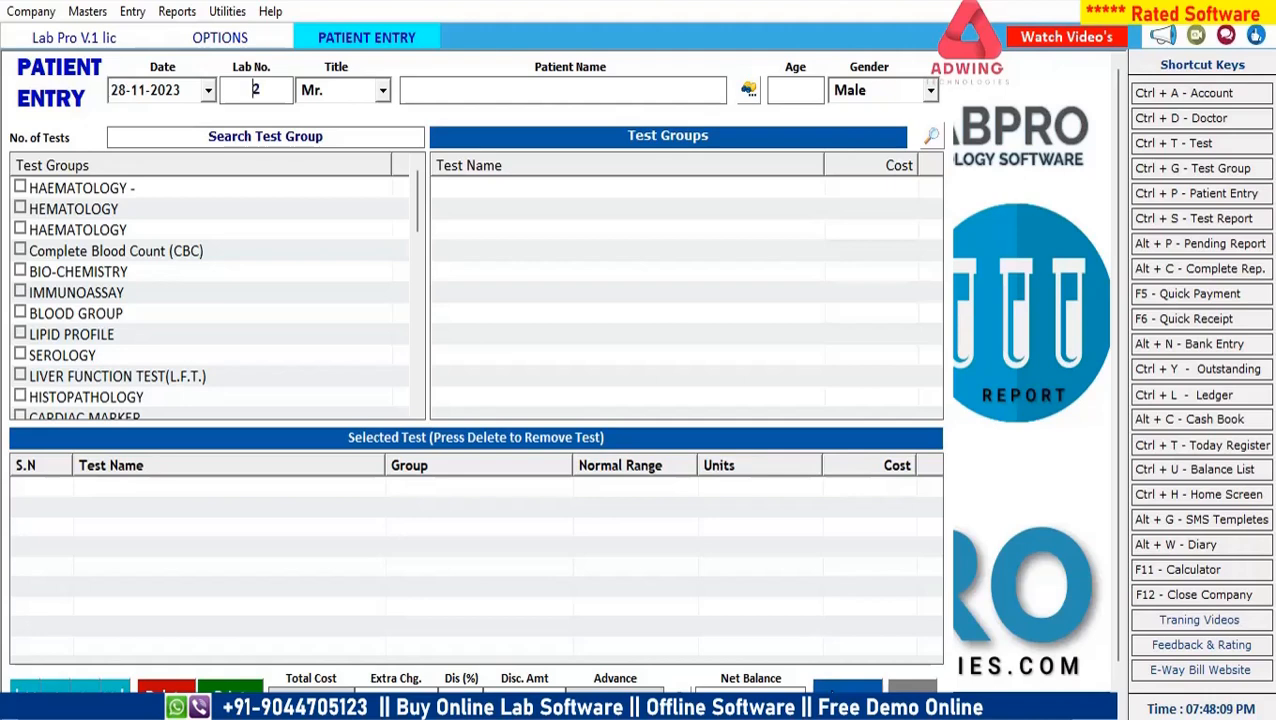
pyautogui.click(563, 90)
pyautogui.write('Suman')
pyautogui.click(384, 92)
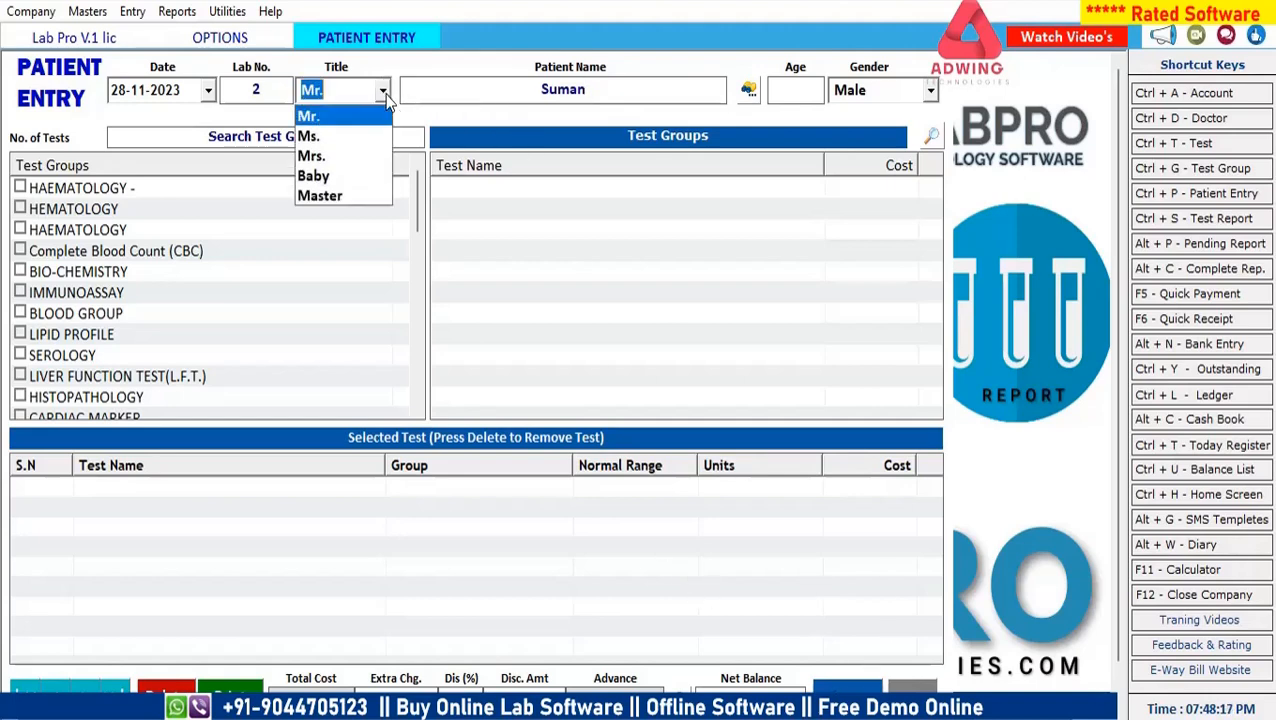
pyautogui.click(341, 157)
pyautogui.press('Return')
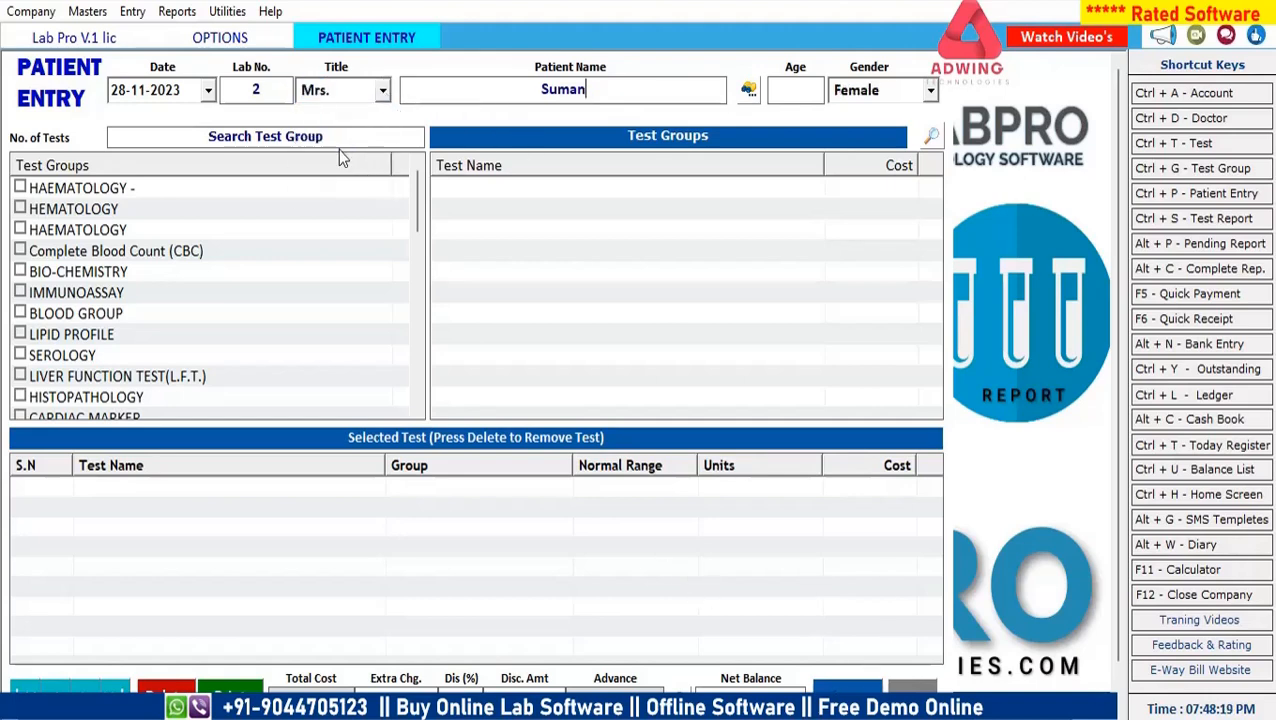
pyautogui.write('67')
pyautogui.press('Return')
pyautogui.press('Return')
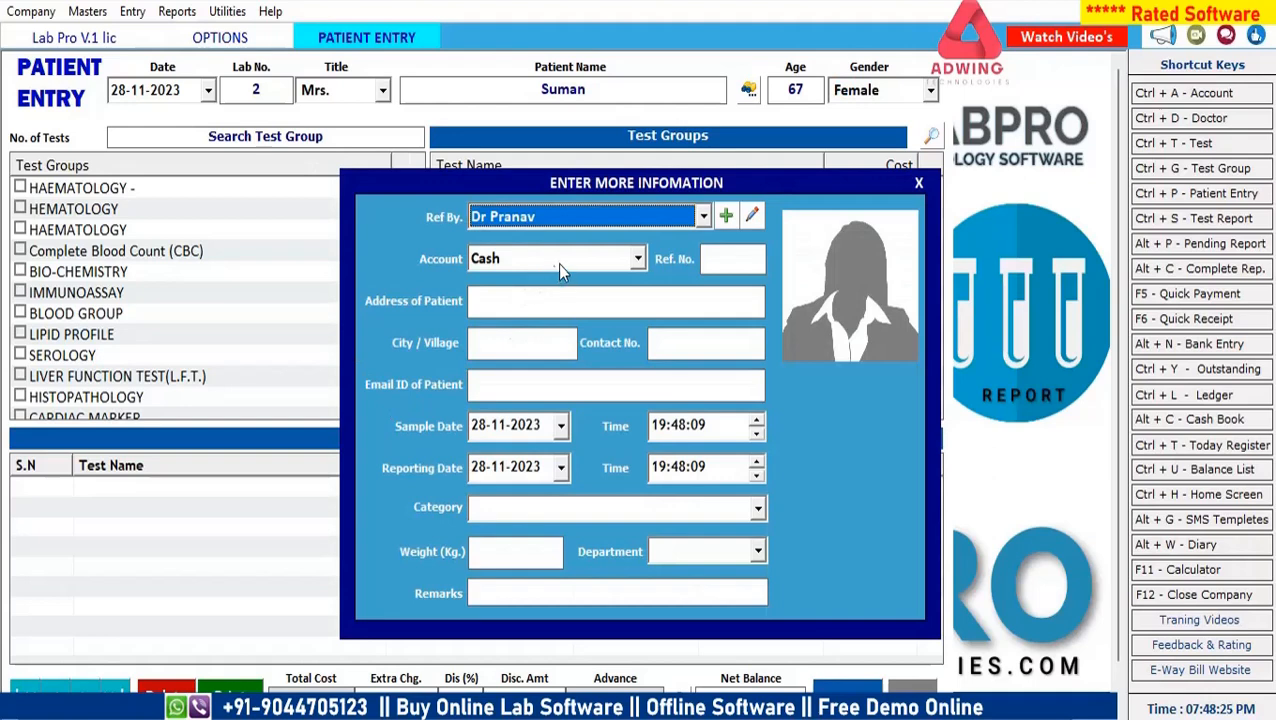
pyautogui.click(685, 346)
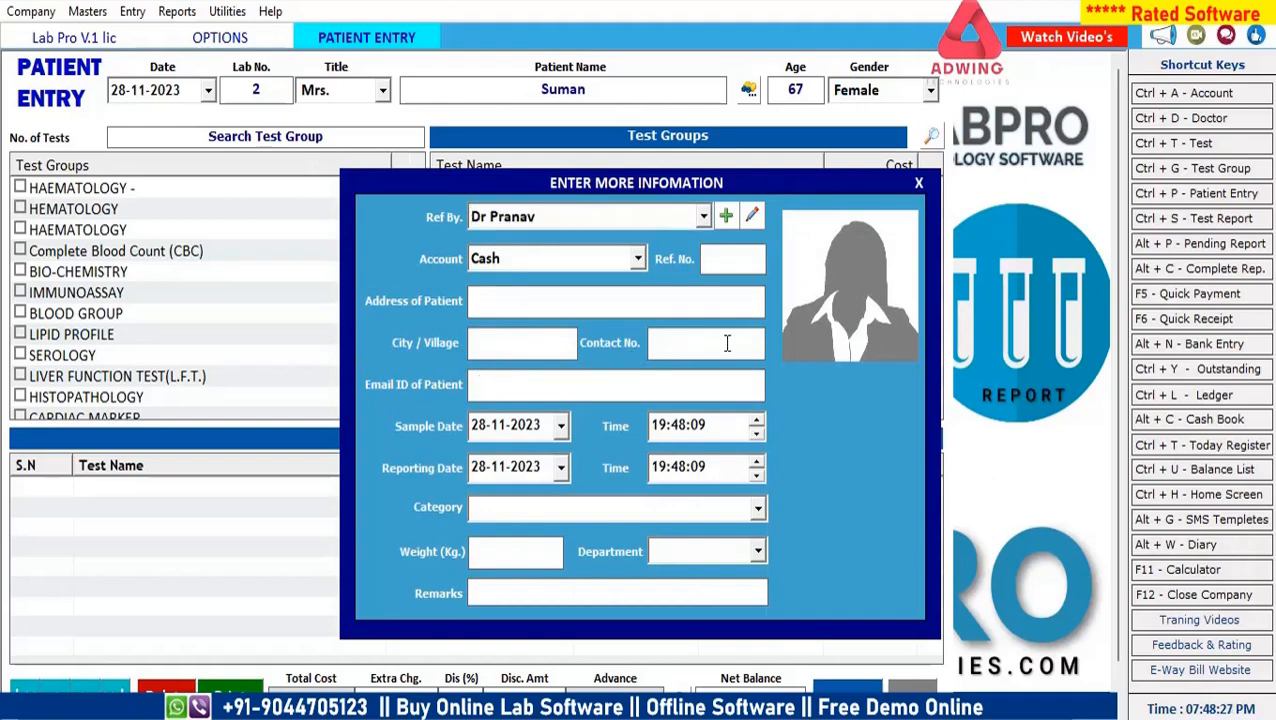
pyautogui.click(575, 260)
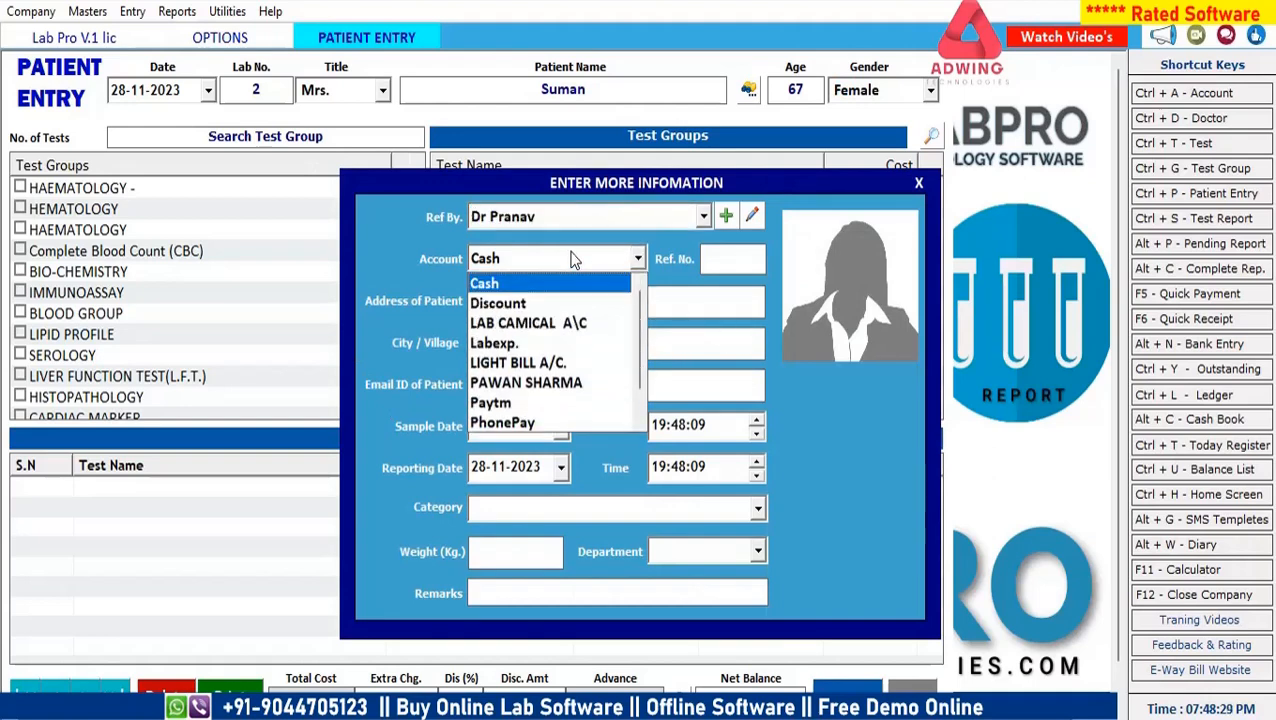
pyautogui.press('Return')
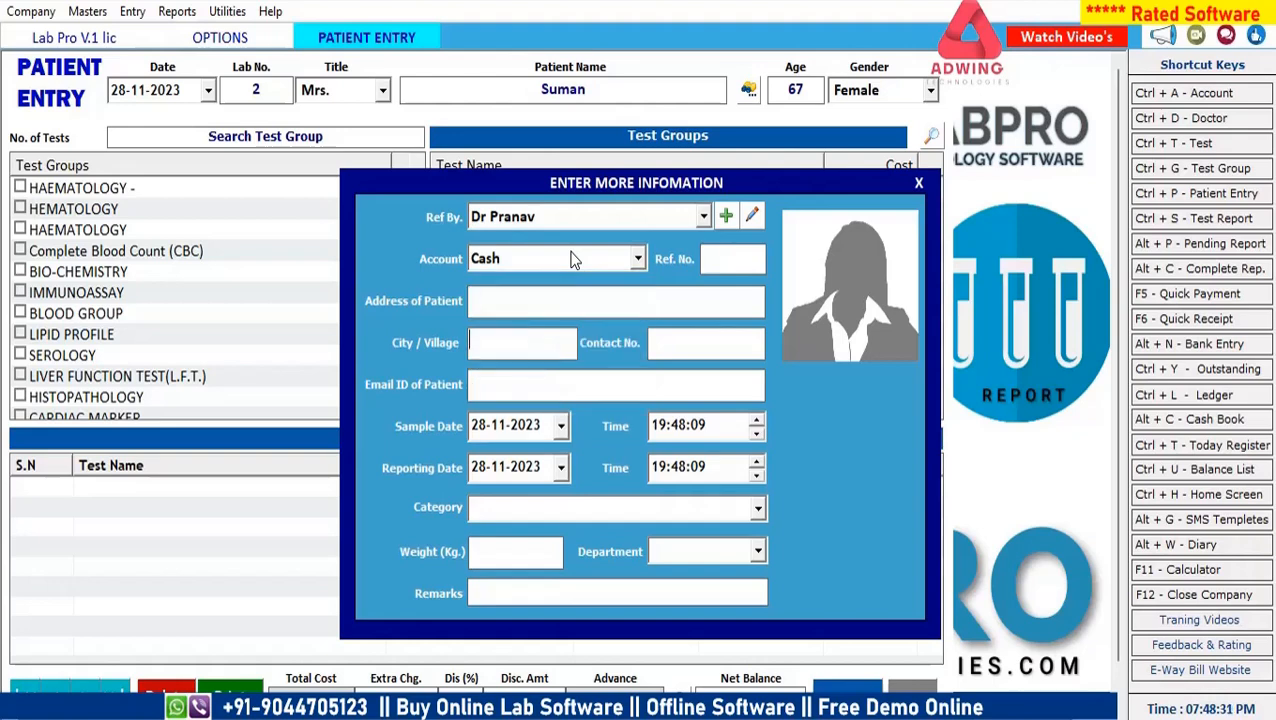
pyautogui.press('Return')
# In the options, turn off Mobile no. Compulsory, rename the Category field to DOB, and apply the changes
pyautogui.click(242, 44)
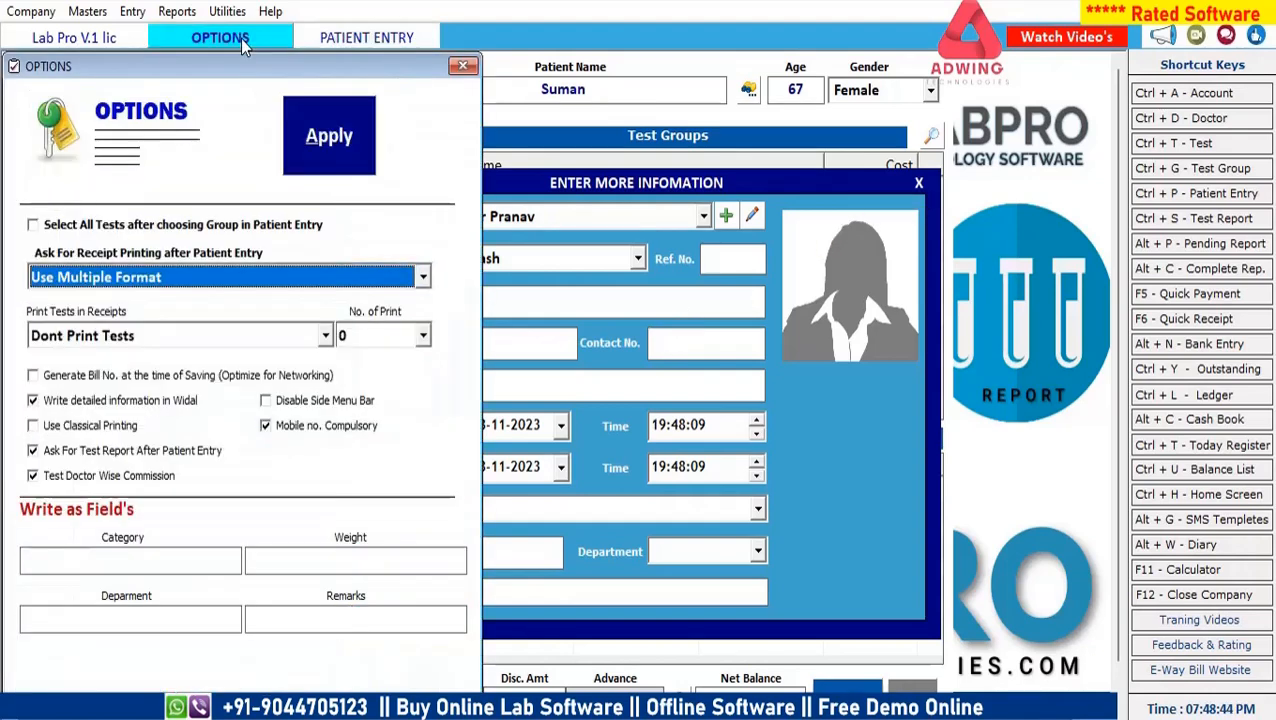
pyautogui.click(266, 428)
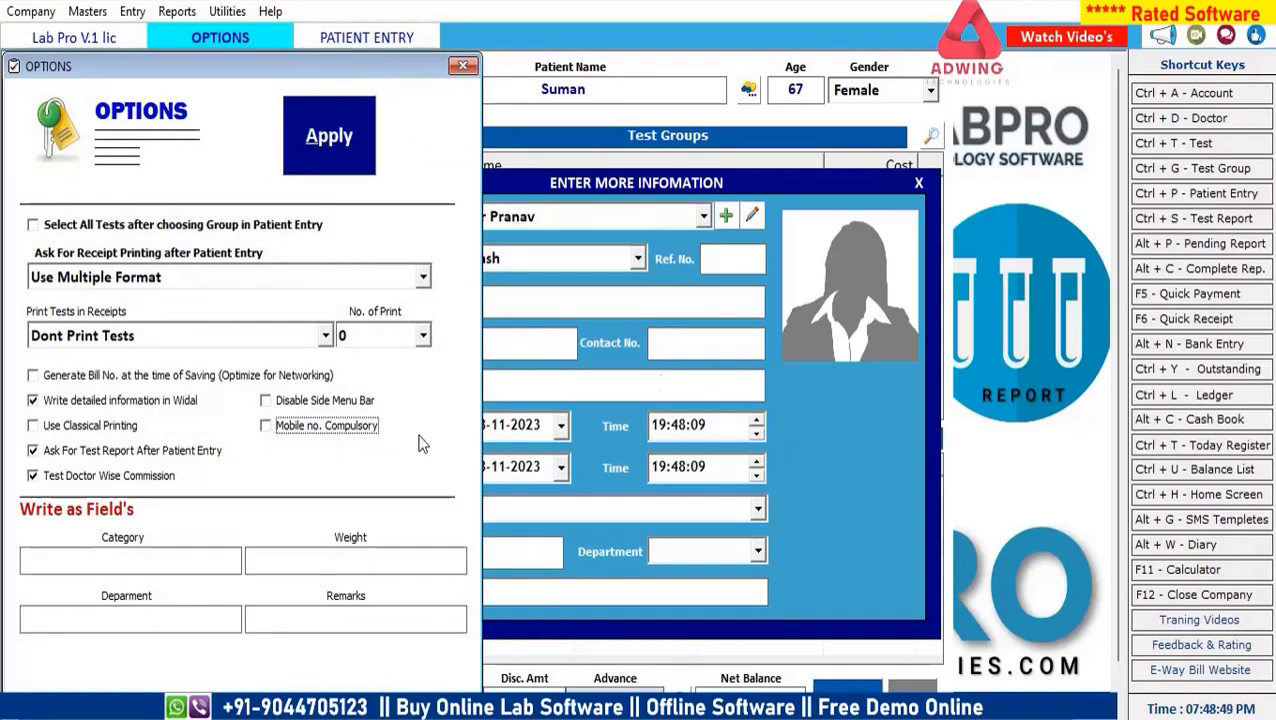
pyautogui.click(146, 561)
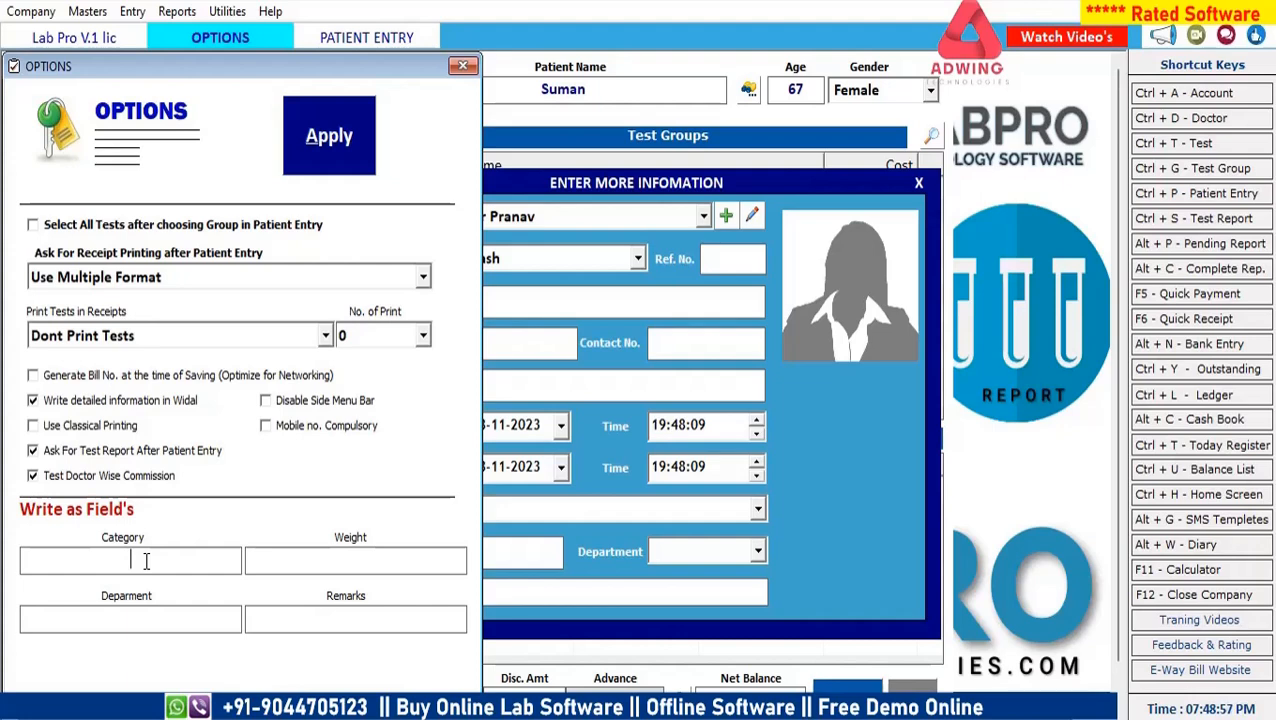
pyautogui.write('DOB')
pyautogui.click(329, 162)
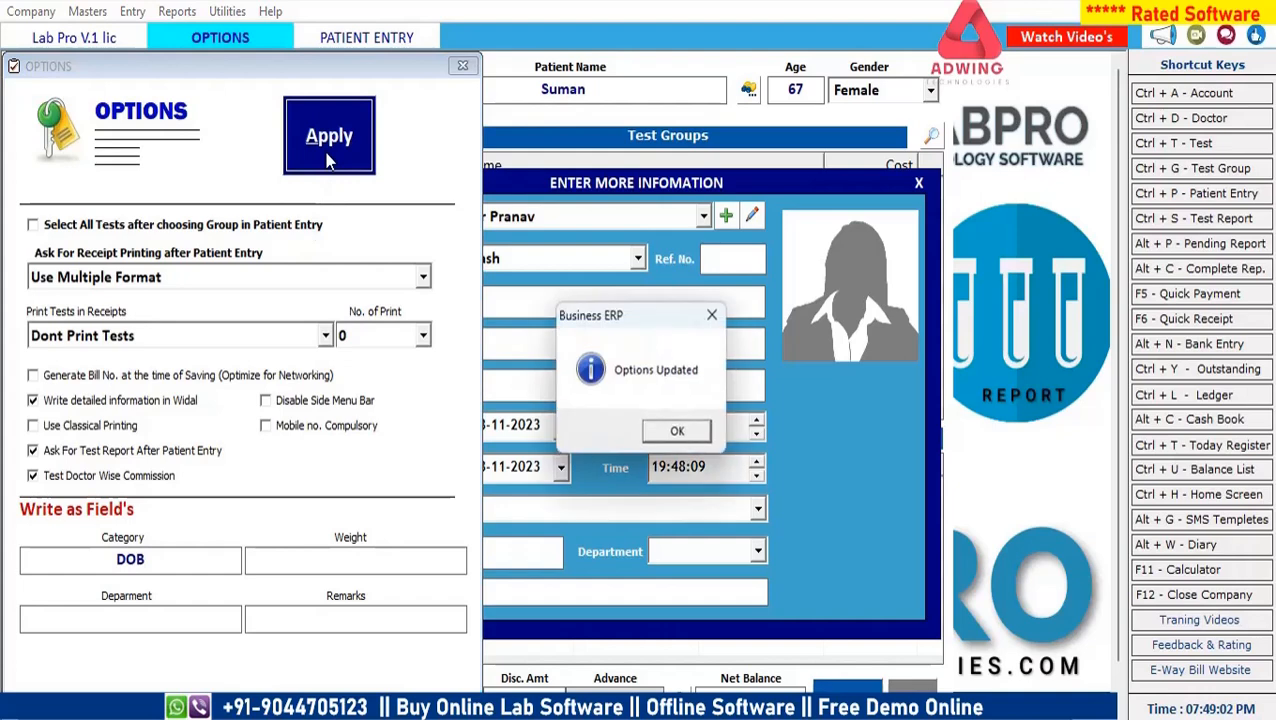
pyautogui.click(684, 438)
pyautogui.click(462, 66)
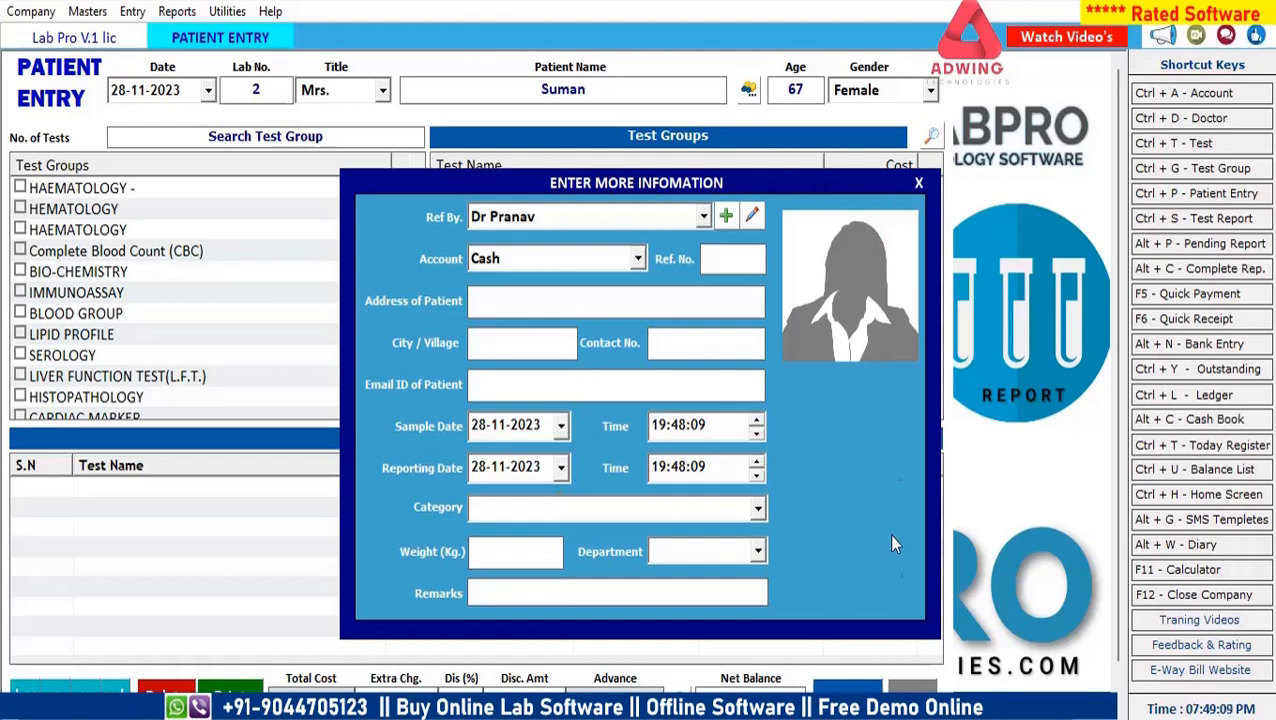
# Close the current patient entry, reopen a blank one, and enter the patient's name with title Mr. and age 23
pyautogui.click(910, 690)
pyautogui.click(132, 11)
pyautogui.click(197, 36)
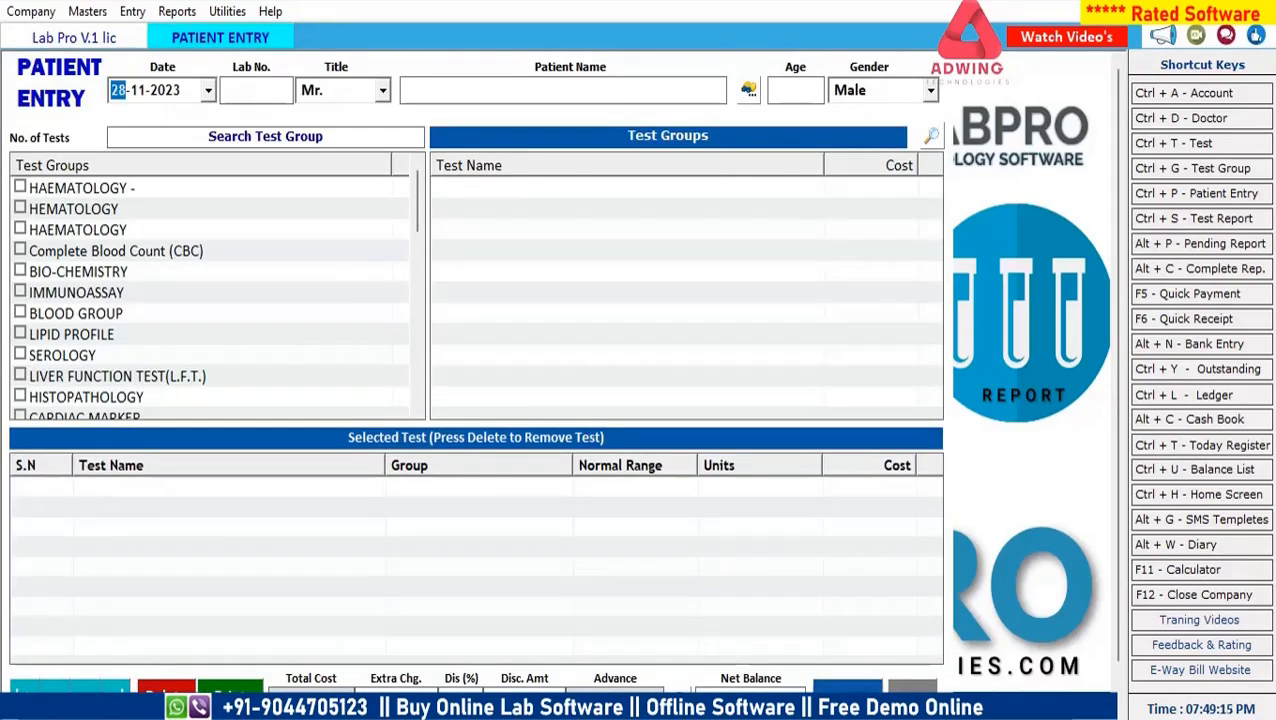
pyautogui.press('Return')
pyautogui.press('Return')
pyautogui.press('Return')
pyautogui.write('Ramnarayan')
pyautogui.click(796, 90)
pyautogui.write('23')
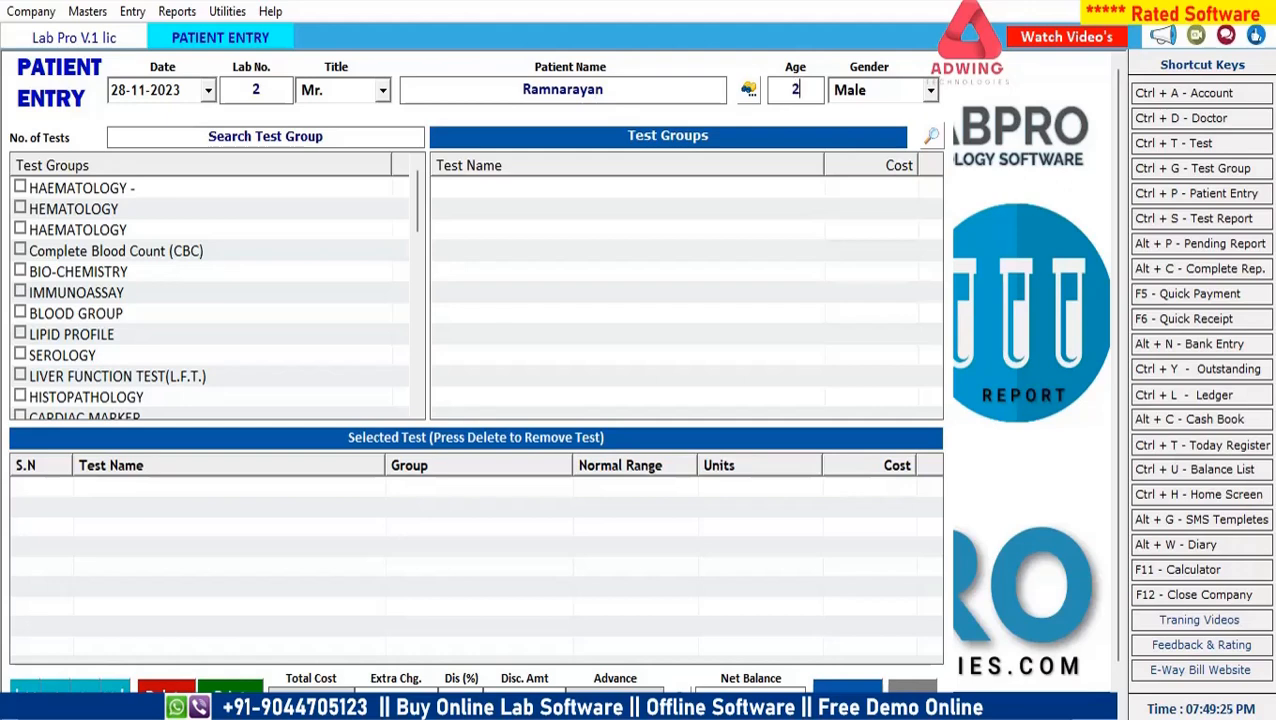
# Look through the saved patient records and the name, contact number and address search fields
pyautogui.click(748, 90)
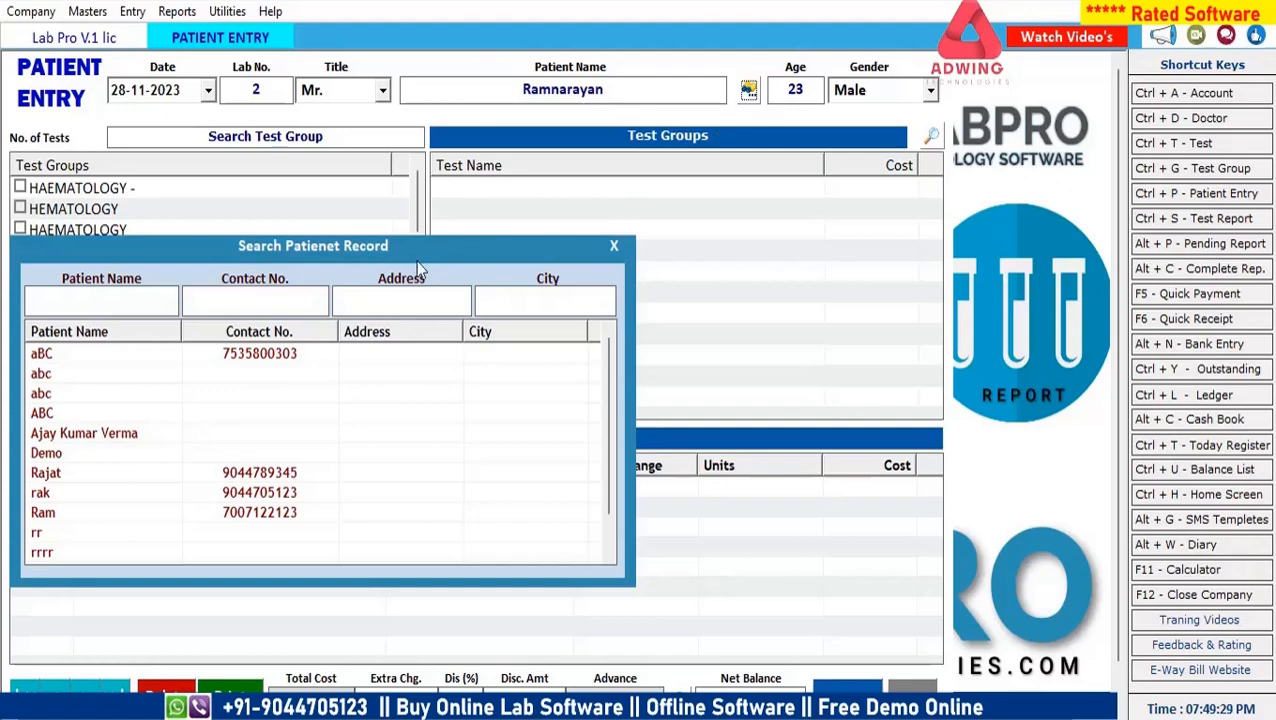
pyautogui.scroll(-1, 195, 433)
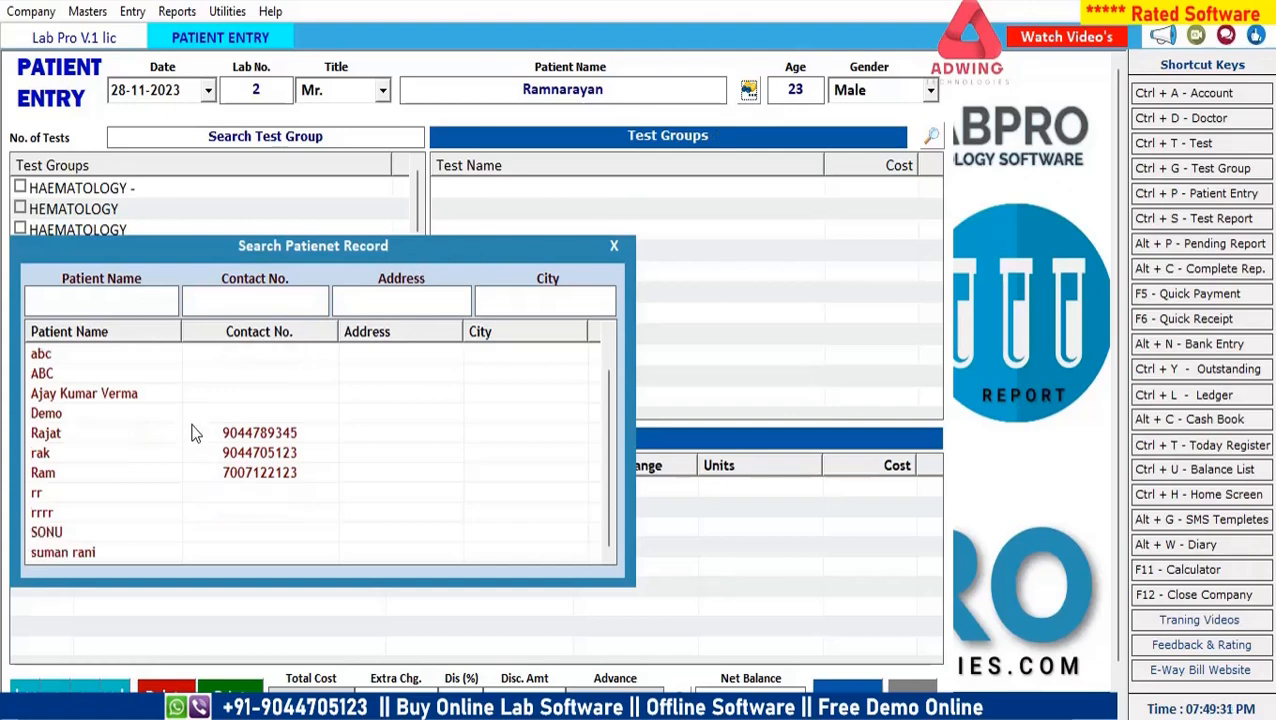
pyautogui.scroll(1, 218, 452)
pyautogui.click(123, 306)
pyautogui.click(252, 308)
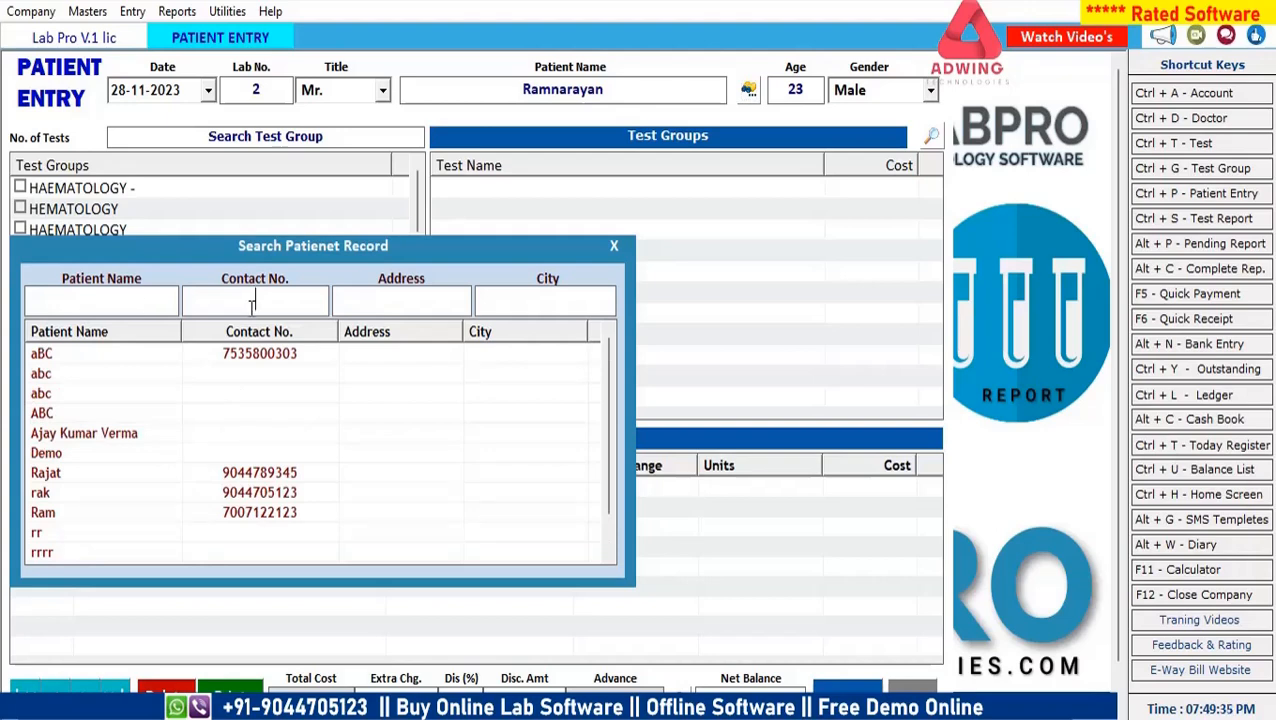
pyautogui.click(411, 302)
pyautogui.click(615, 246)
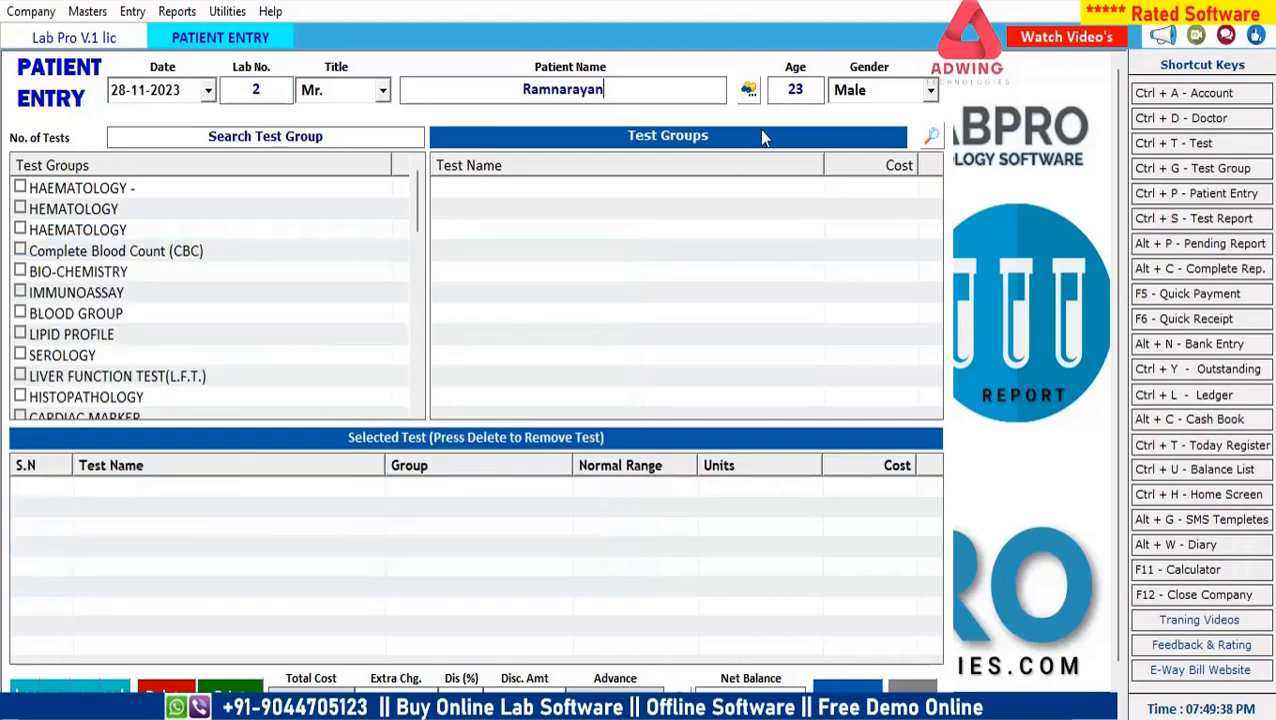
# Keep gender Male, choose a different referring doctor, keep the Cash account, and set the reference number to 10
pyautogui.click(857, 89)
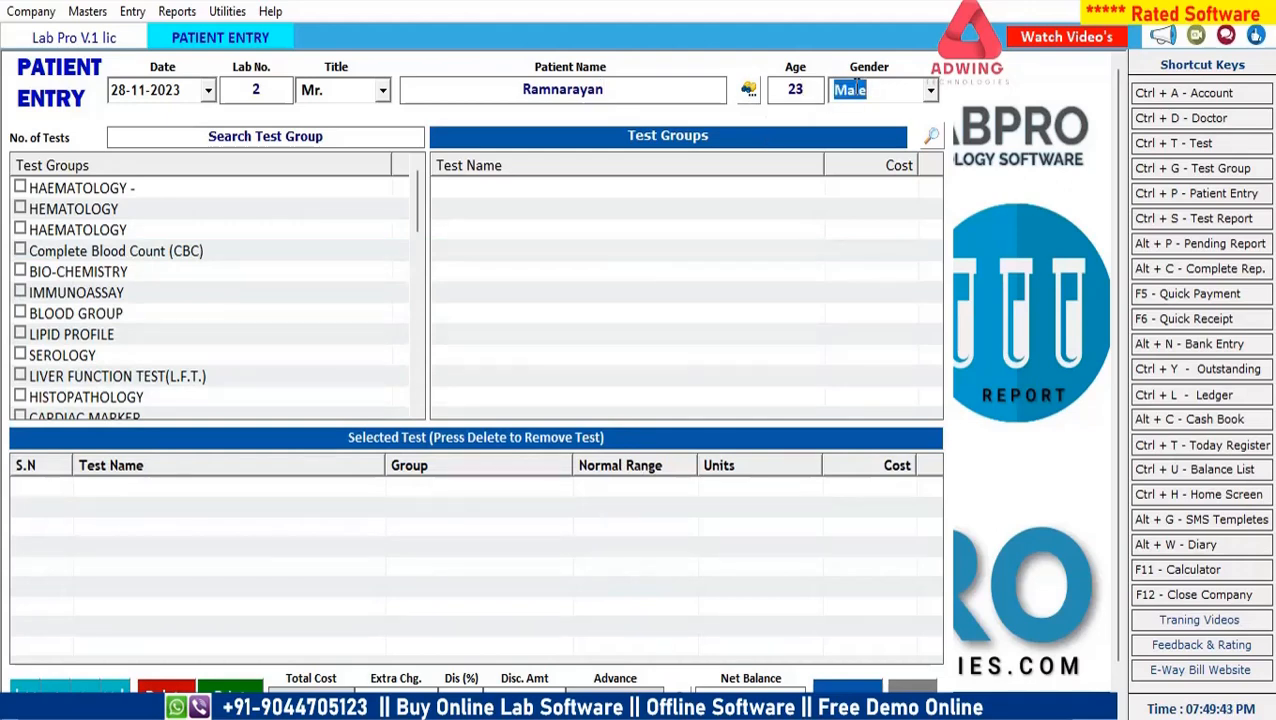
pyautogui.press('Return')
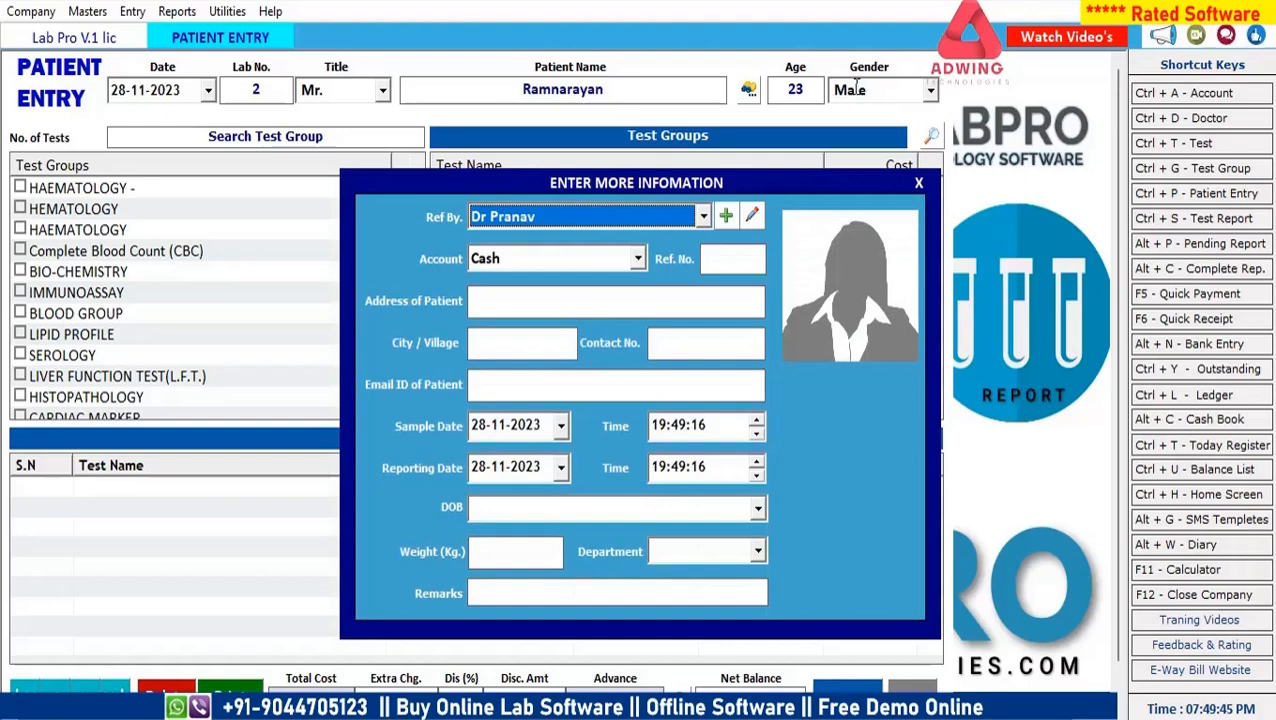
pyautogui.press('Down')
pyautogui.press('Down')
pyautogui.press('Up')
pyautogui.press('Down')
pyautogui.press('Up')
pyautogui.press('Return')
pyautogui.press('Return')
pyautogui.write('10')
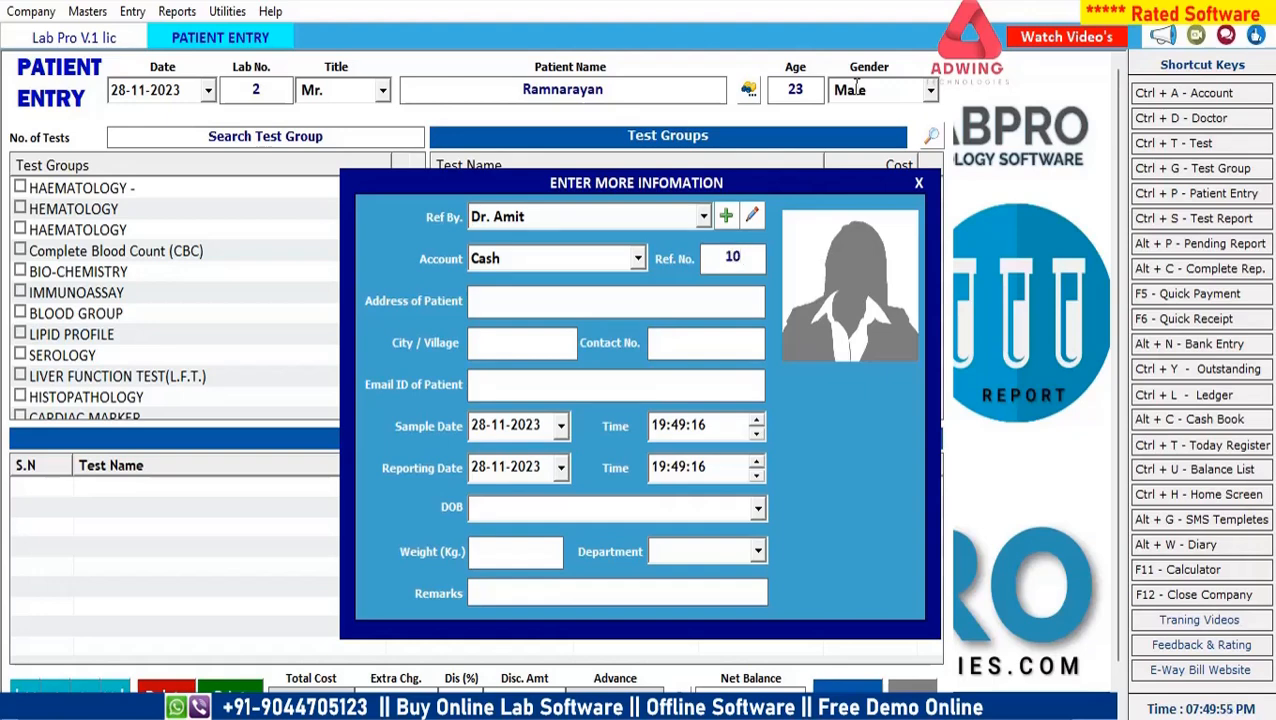
# Fill in the patient's address, city and date of birth, leaving the contact number and e-mail empty
pyautogui.write('ABCABC')
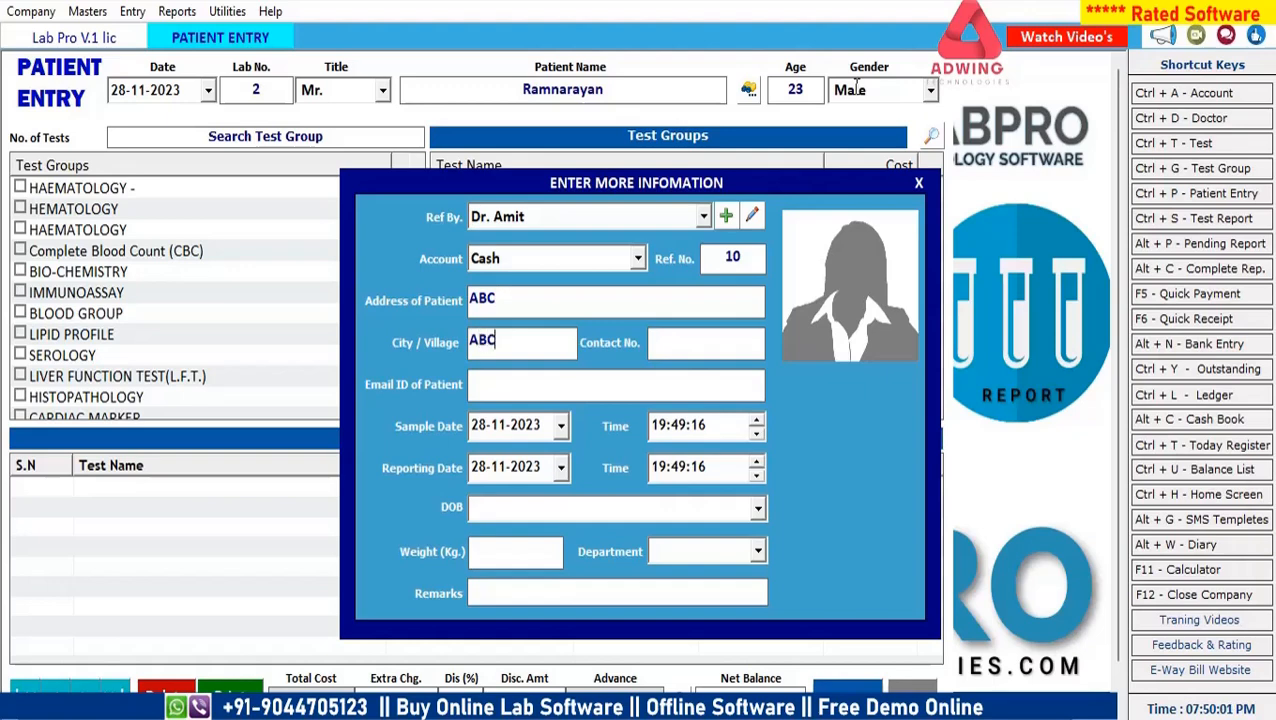
pyautogui.write(' Nagar')
pyautogui.press('Tab')
pyautogui.press('Tab')
pyautogui.press('Tab')
pyautogui.press('Tab')
pyautogui.press('Tab')
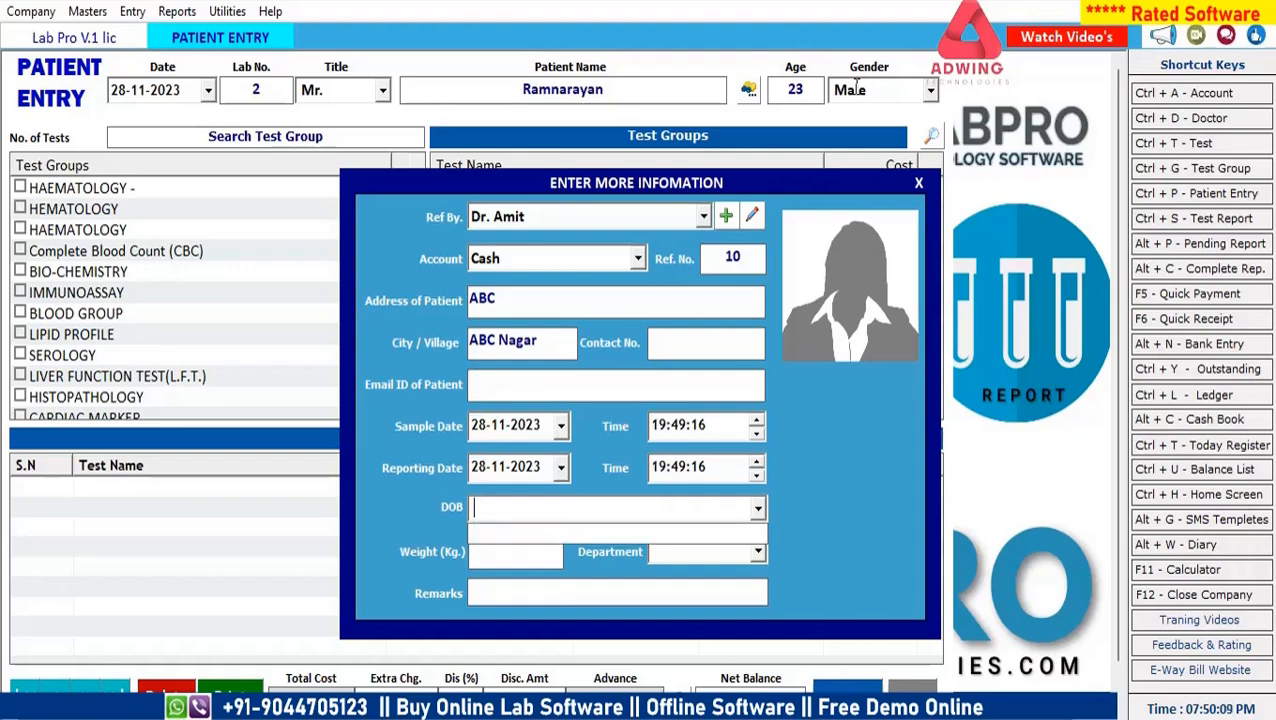
pyautogui.write('12-09-1992')
pyautogui.press('Tab')
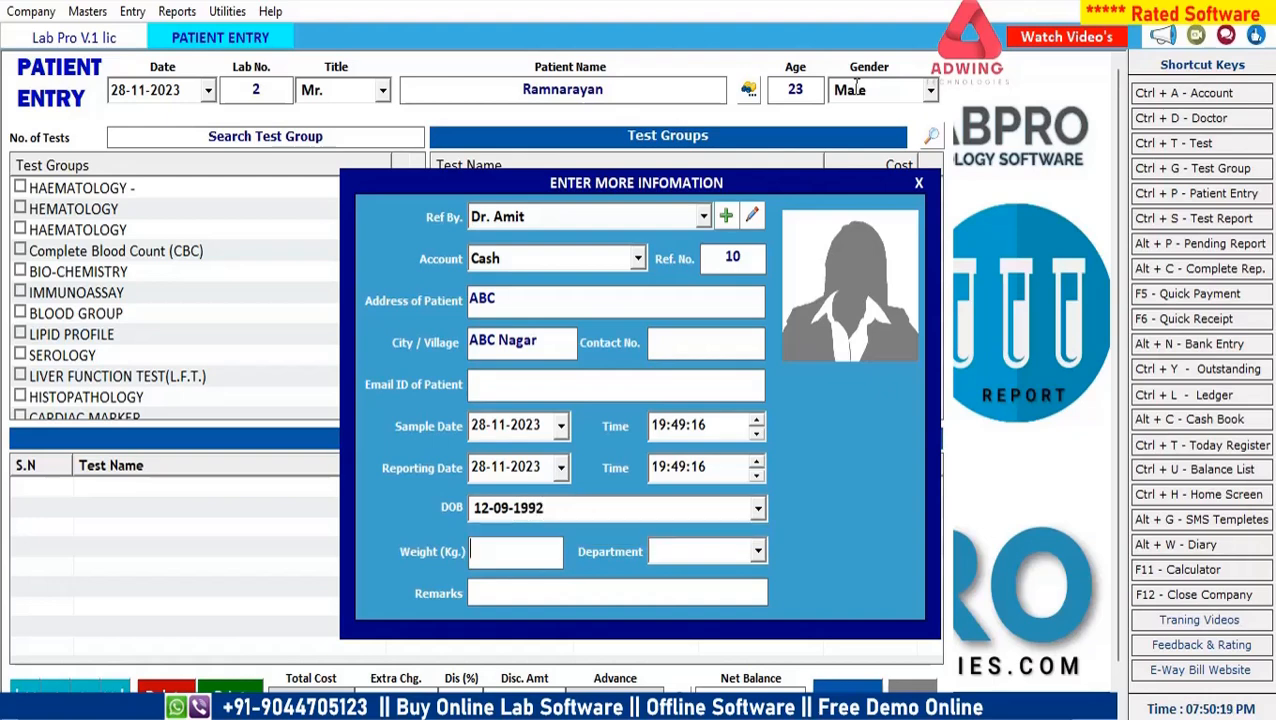
# Set the weight to 34 kg and the department to opd, leaving the remarks and additional information blank
pyautogui.write('34')
pyautogui.press('Tab')
pyautogui.write('opd')
pyautogui.press('Return')
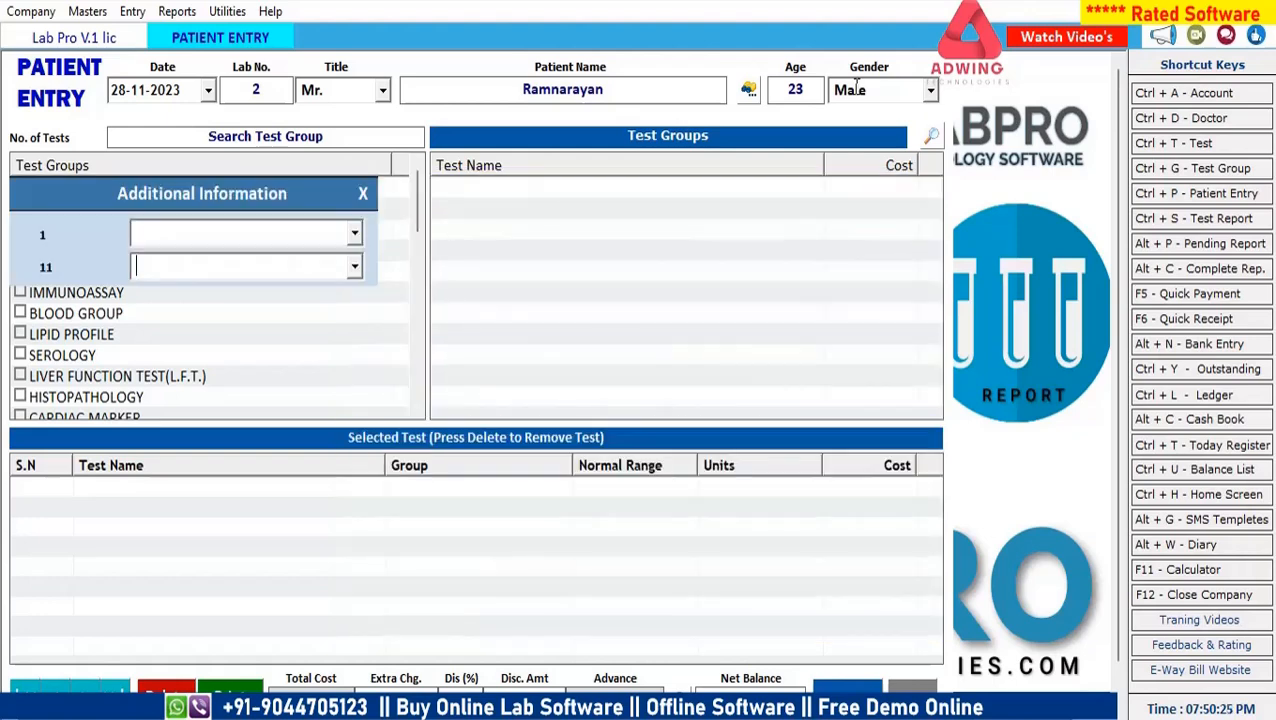
pyautogui.press('Return')
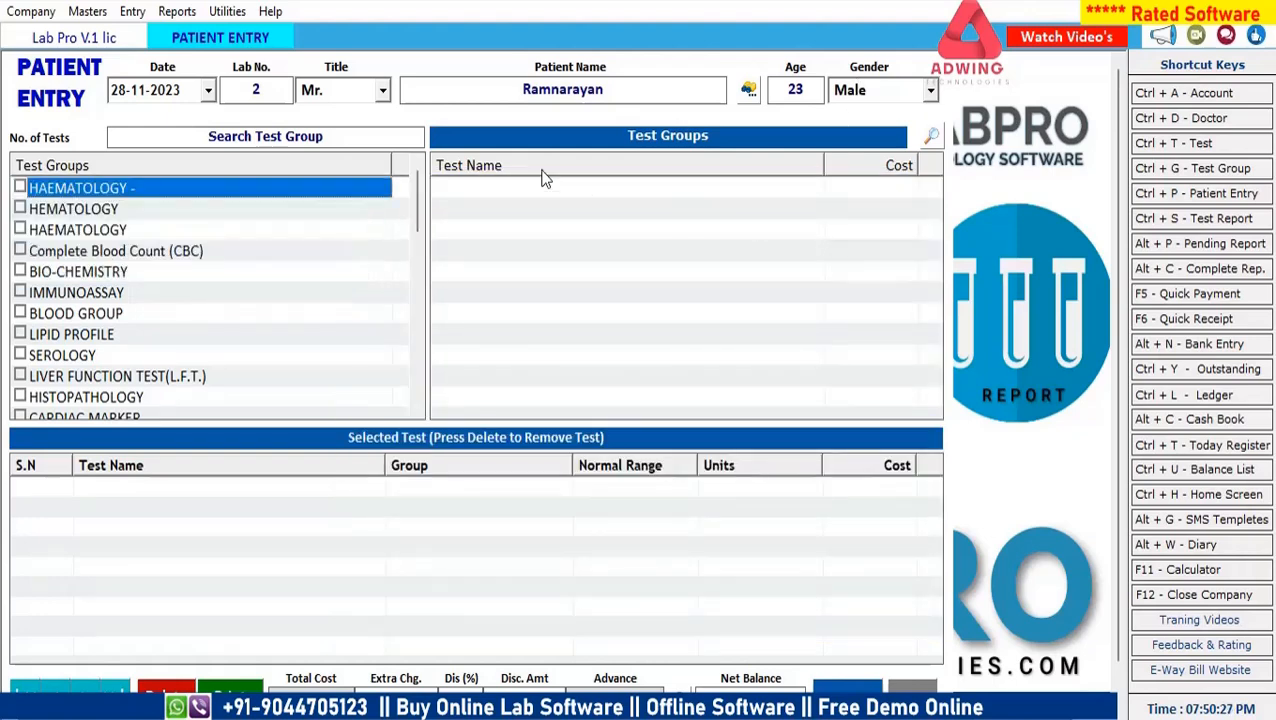
# Select the Complete Blood Count (CBC) group and add its Complete Blood Count, Red Cell Absolute Values and Differntial Leucocyte Count tests
pyautogui.click(20, 251)
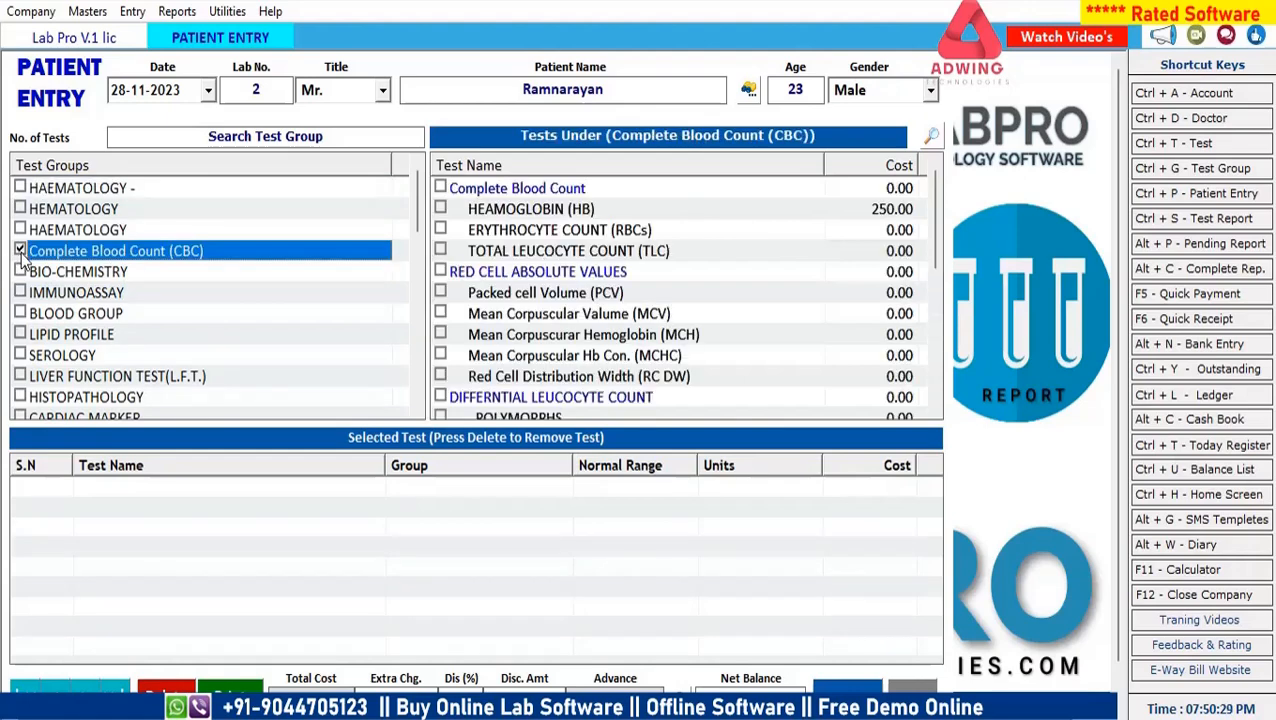
pyautogui.click(440, 188)
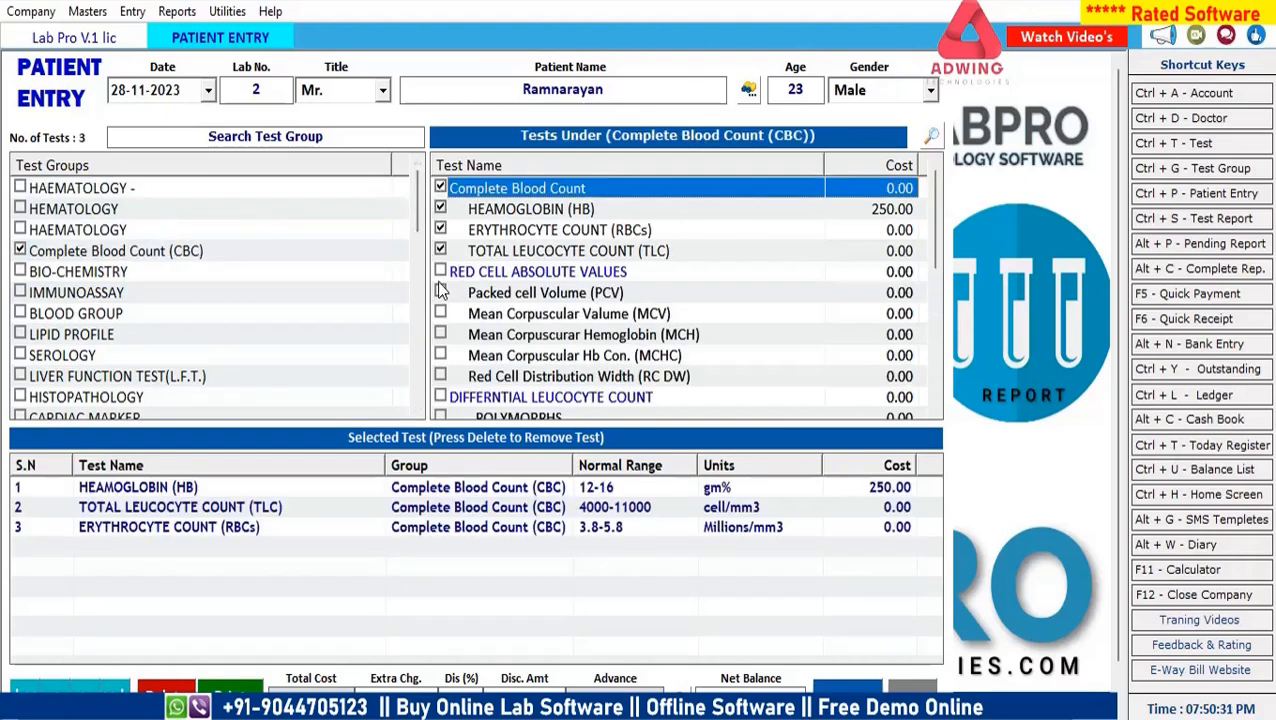
pyautogui.click(440, 272)
pyautogui.scroll(-1, 482, 345)
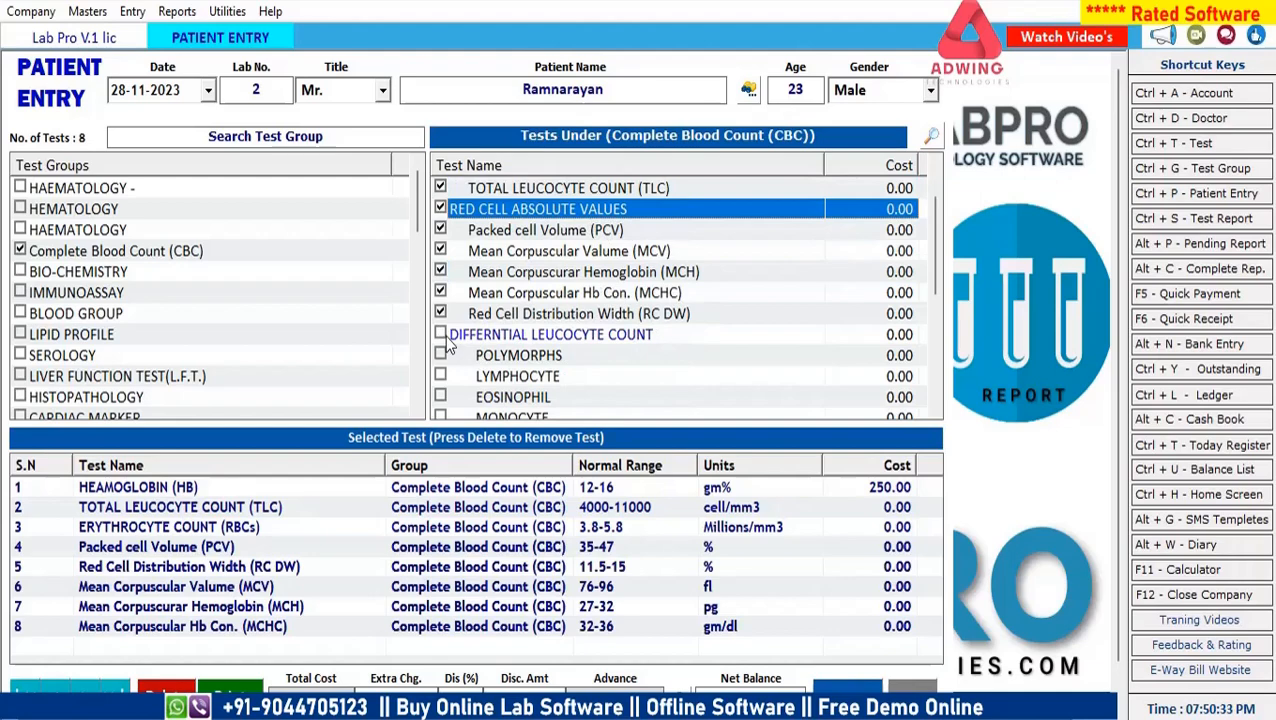
pyautogui.click(441, 335)
pyautogui.scroll(-1, 497, 342)
pyautogui.click(497, 340)
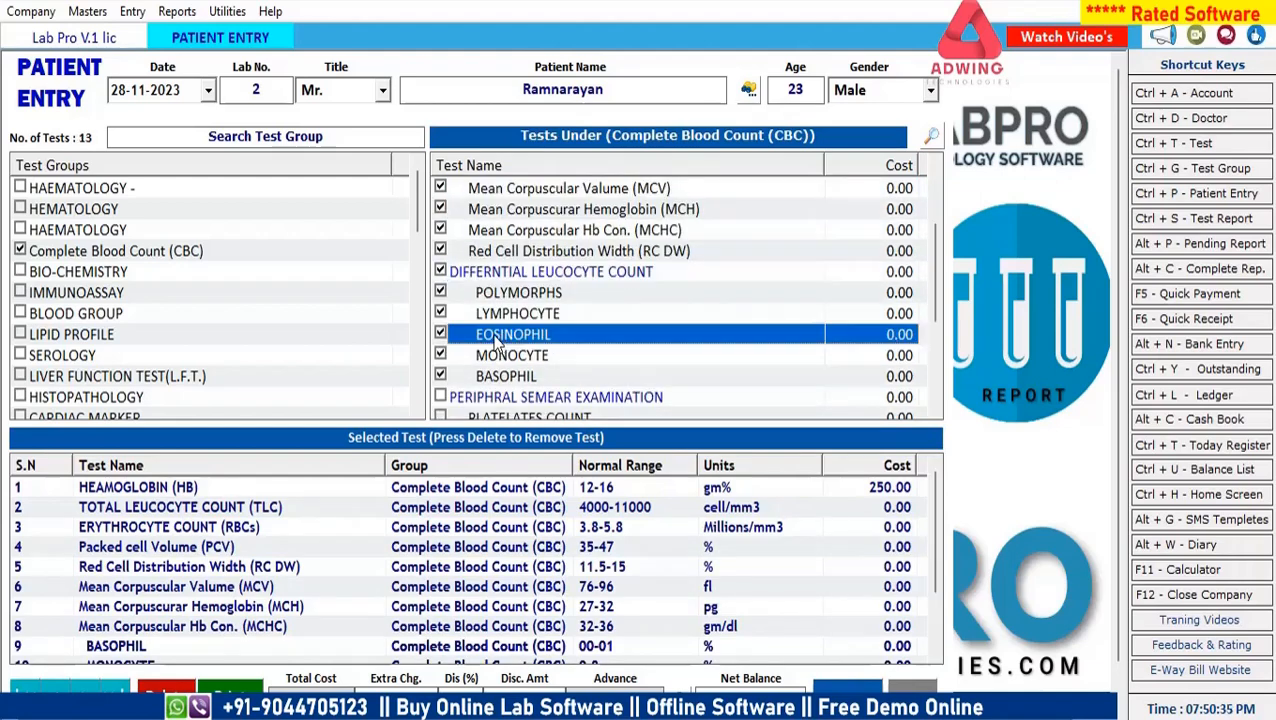
# Add the Periphral Semear Examination and Absulute Count tests of the CBC group to the selected tests
pyautogui.click(441, 397)
pyautogui.scroll(-3, 530, 385)
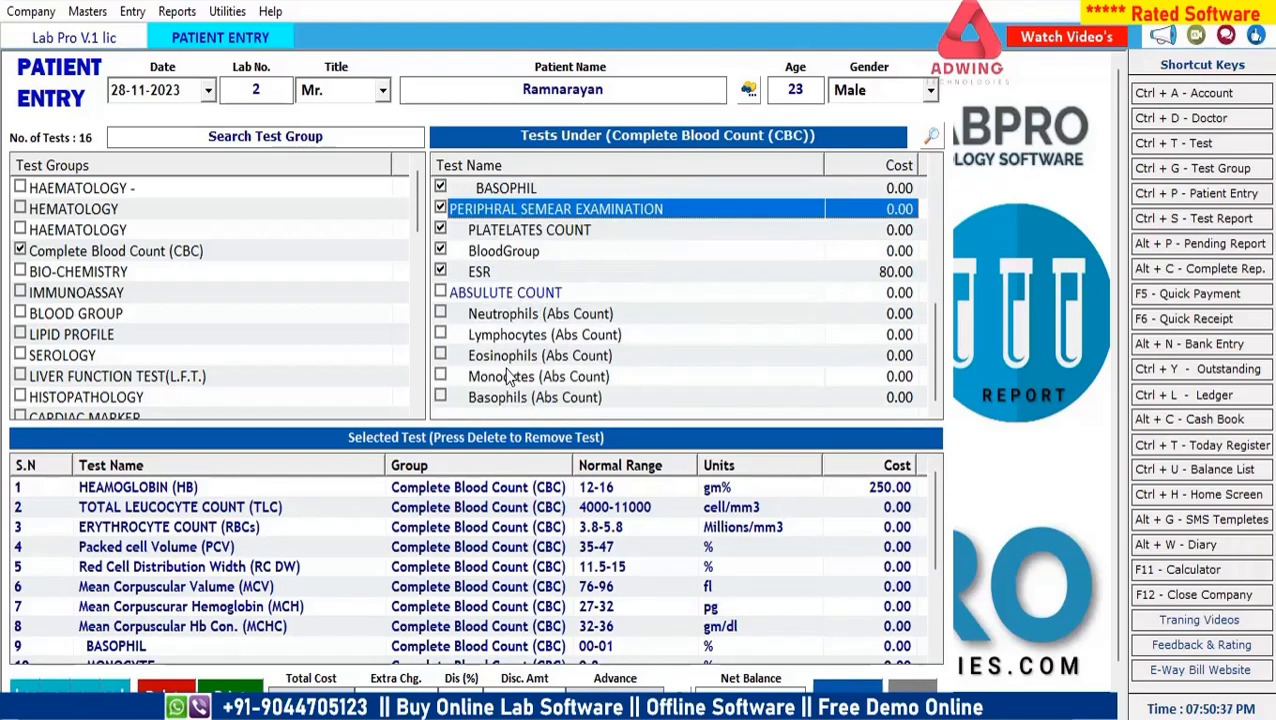
pyautogui.click(507, 376)
pyautogui.click(441, 293)
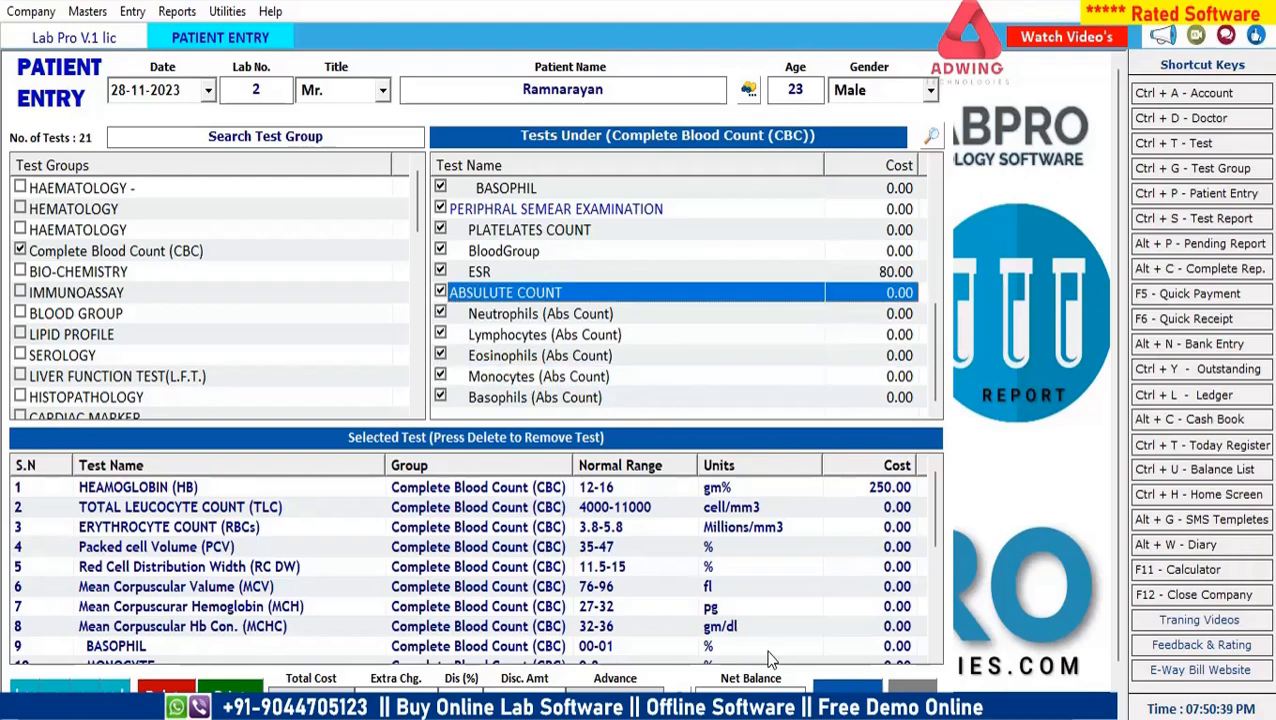
# Check the selected tests, accept the full bill amount as cash payment, and save the patient entry
pyautogui.scroll(-3, 652, 640)
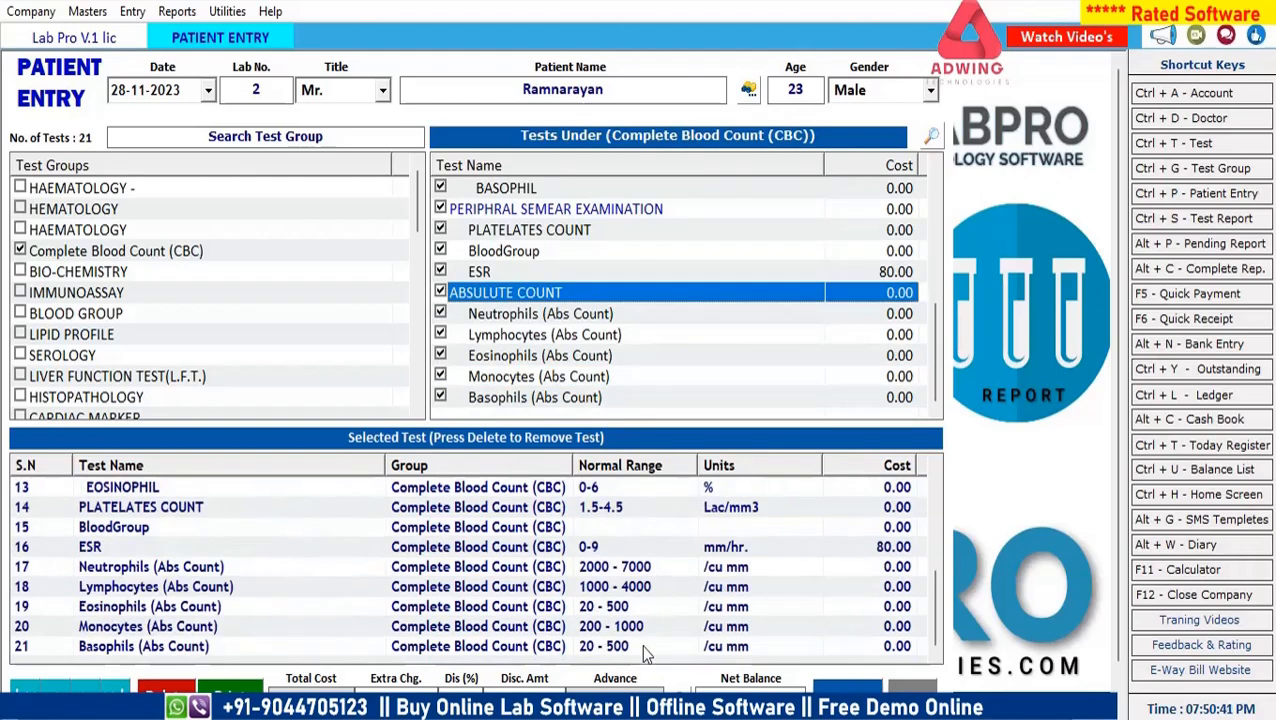
pyautogui.scroll(3, 640, 615)
pyautogui.scroll(-4, 643, 618)
pyautogui.click(440, 697)
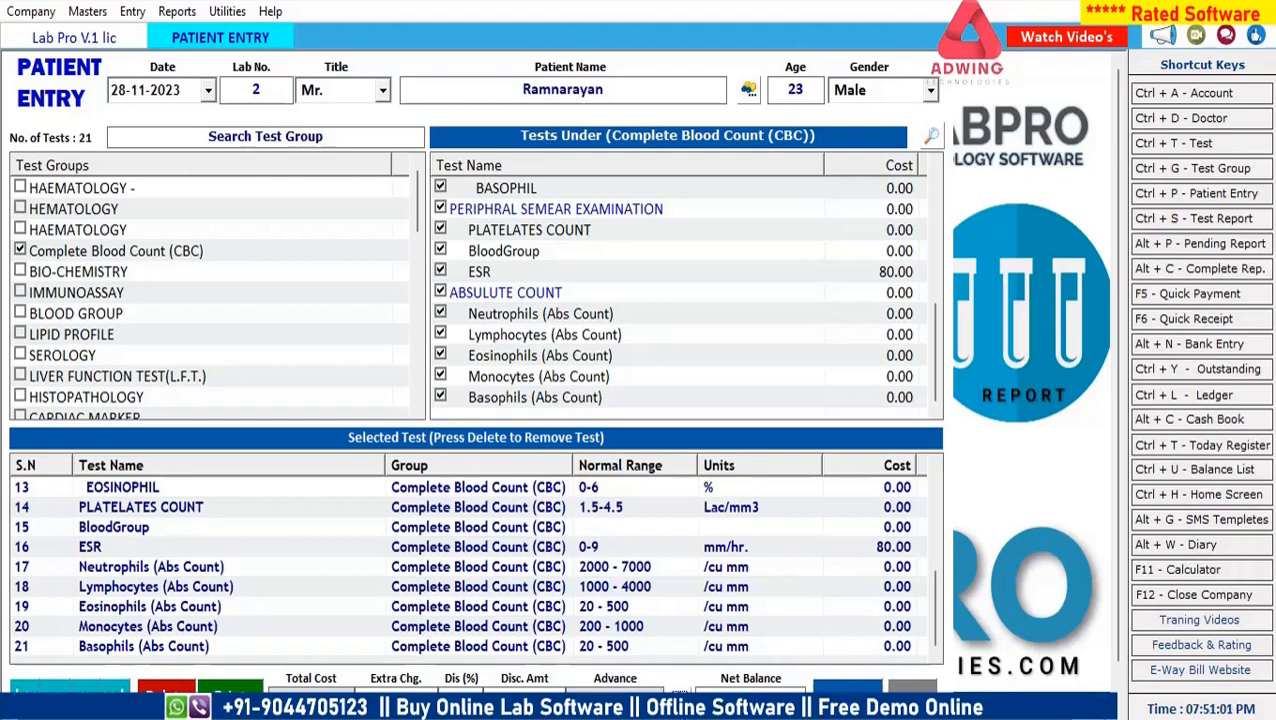
pyautogui.click(680, 698)
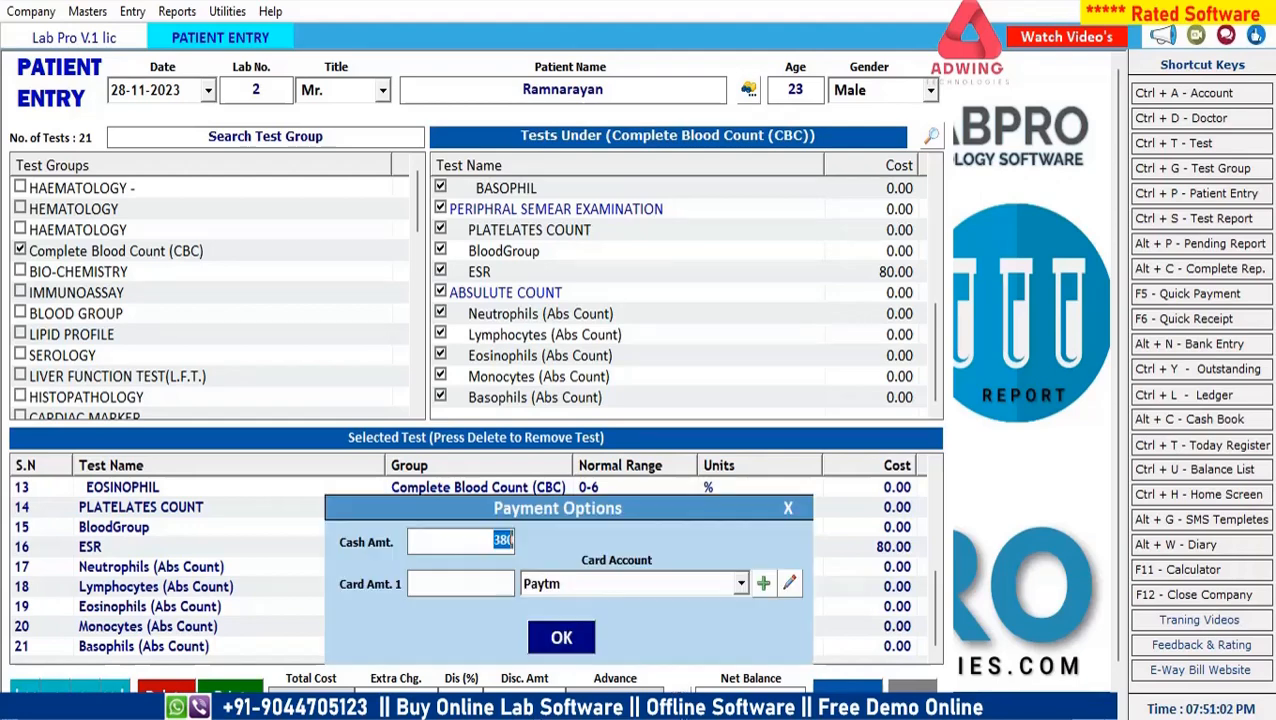
pyautogui.click(565, 648)
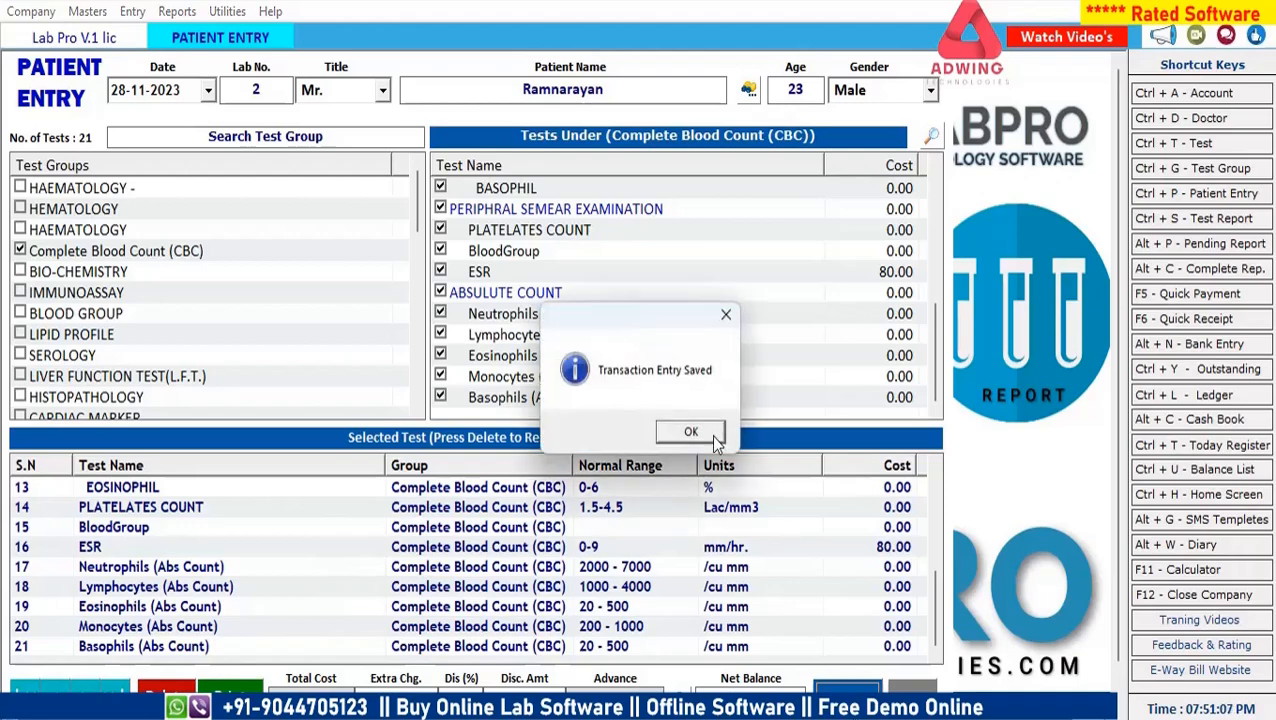
# Acknowledge the saved entry, preview its bill in the Receipt format, and read through the receipt
pyautogui.click(690, 432)
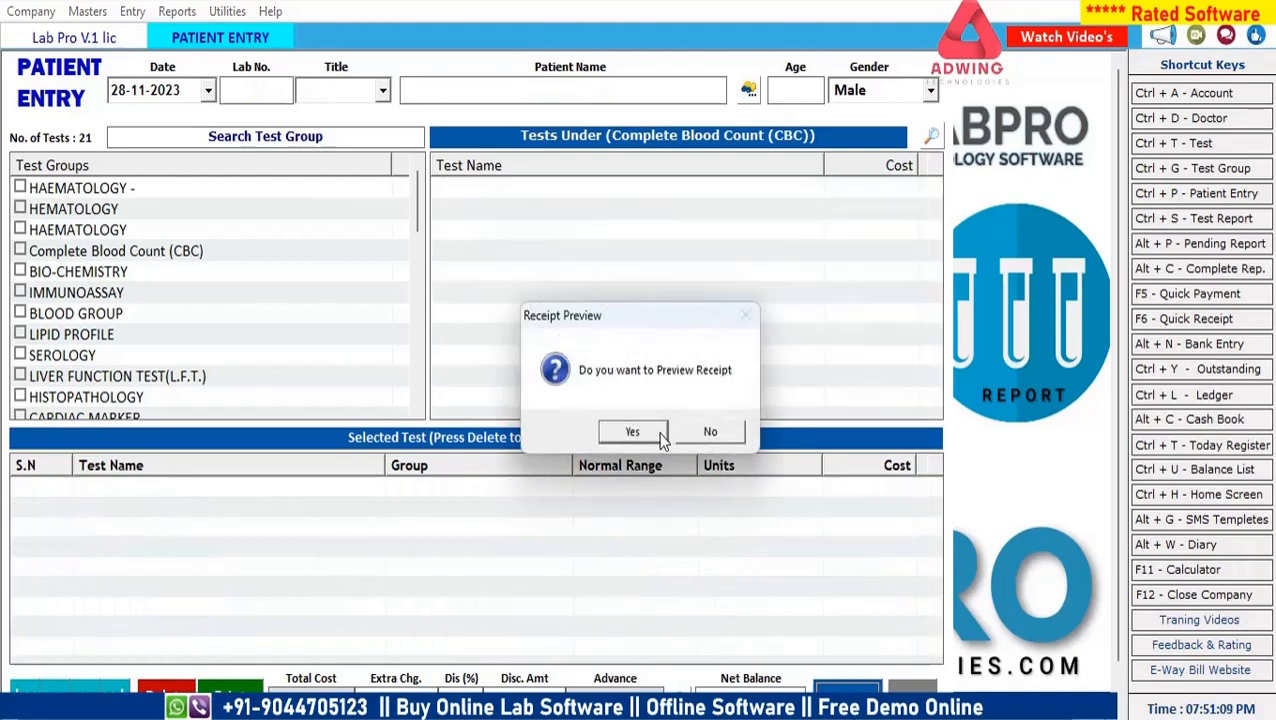
pyautogui.click(661, 434)
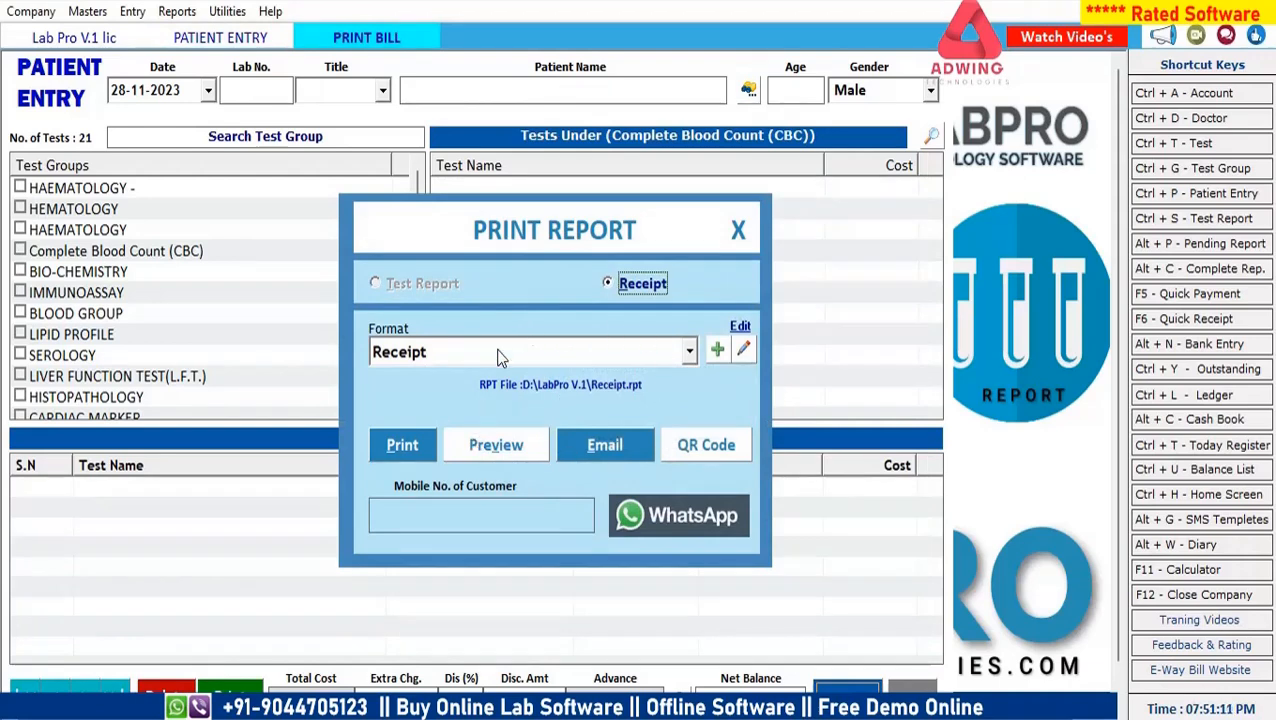
pyautogui.click(514, 444)
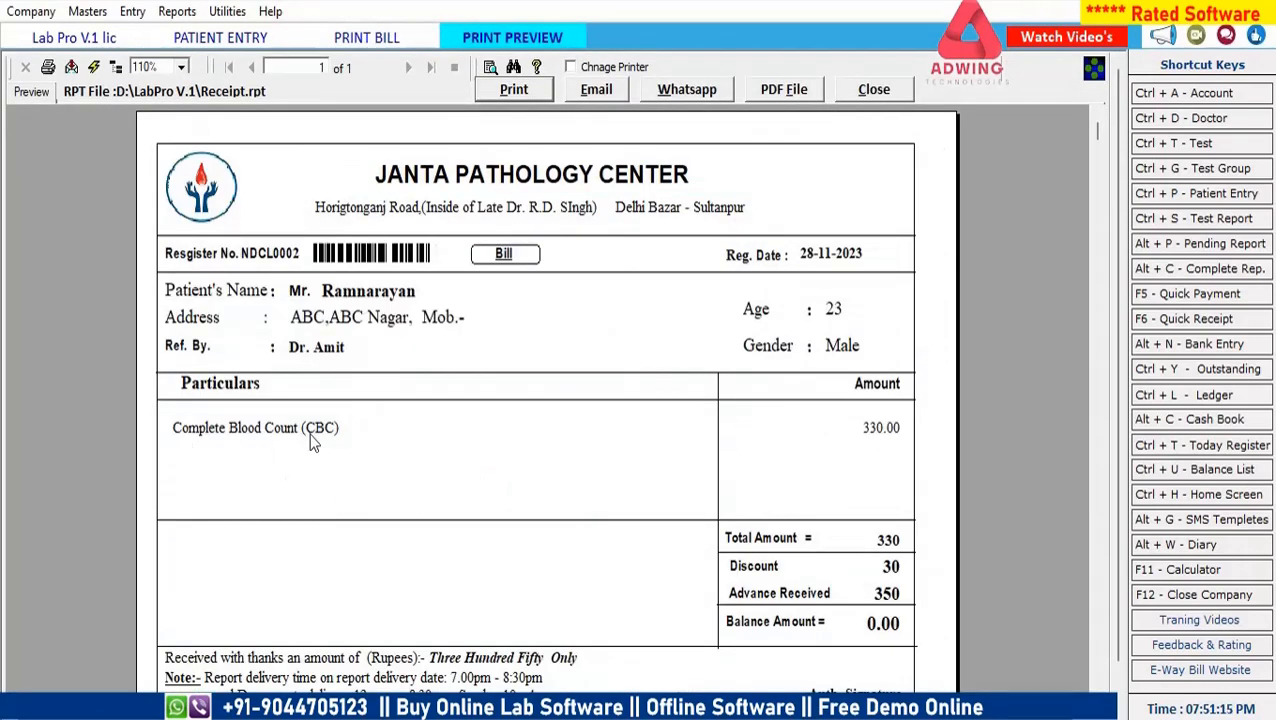
pyautogui.scroll(-3, 909, 463)
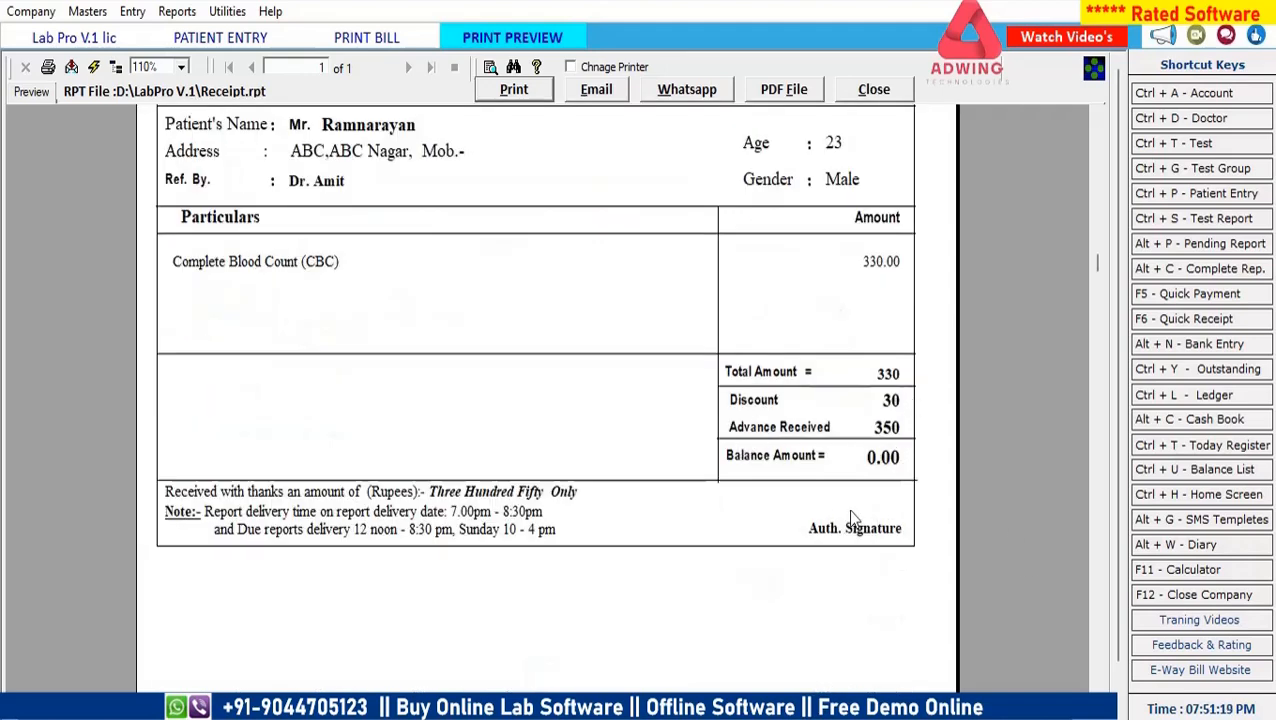
pyautogui.scroll(3, 843, 513)
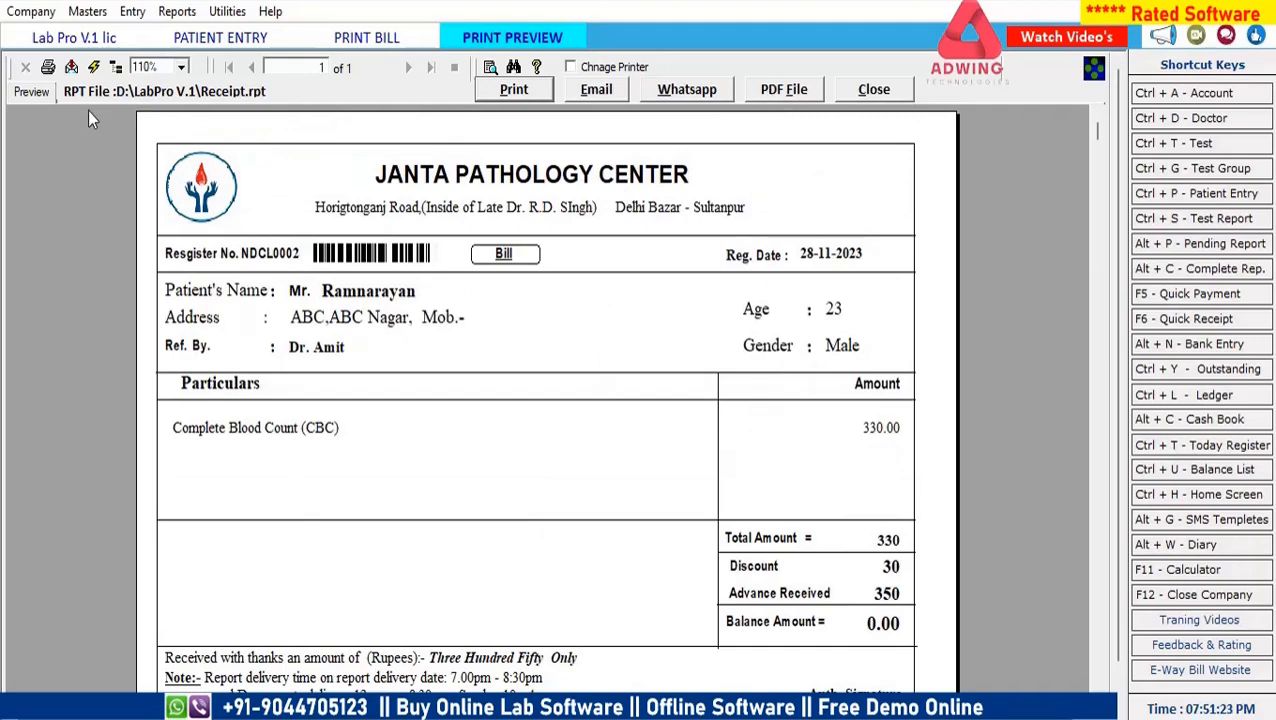
# Export all pages of the receipt as a PDF named Receipt to the Desktop, and leave the preview and patient entry
pyautogui.click(71, 66)
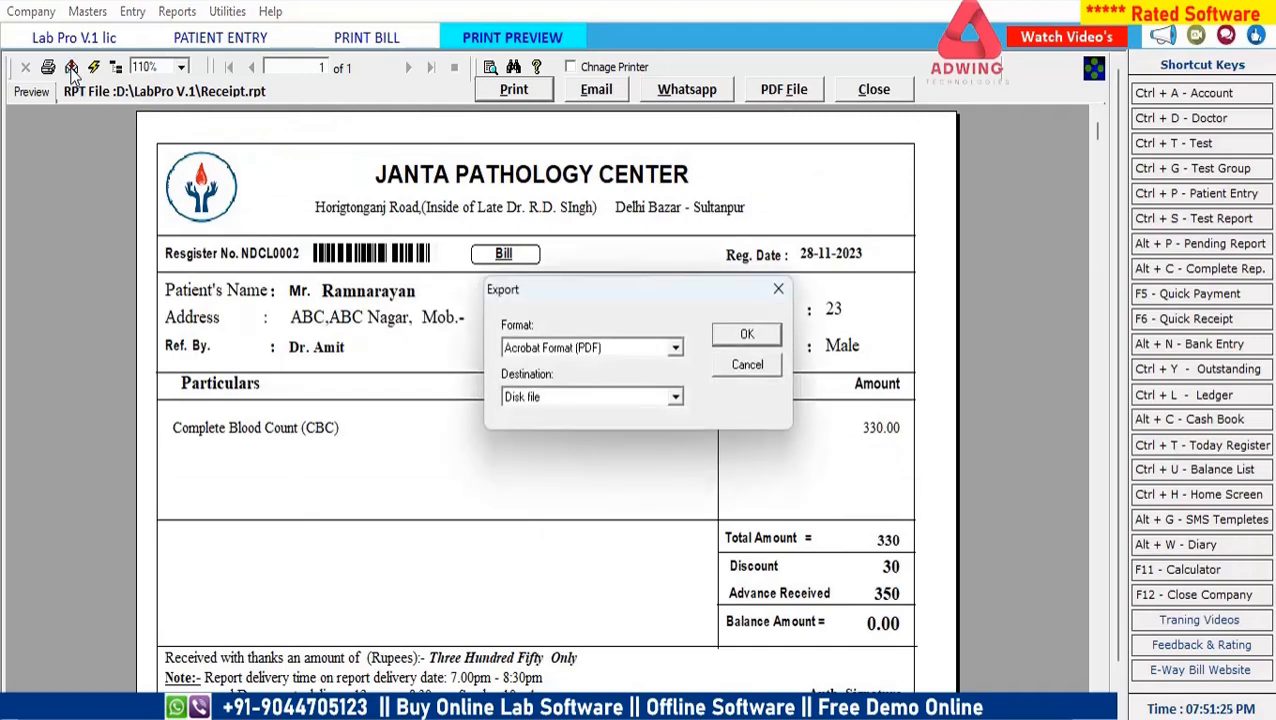
pyautogui.click(757, 335)
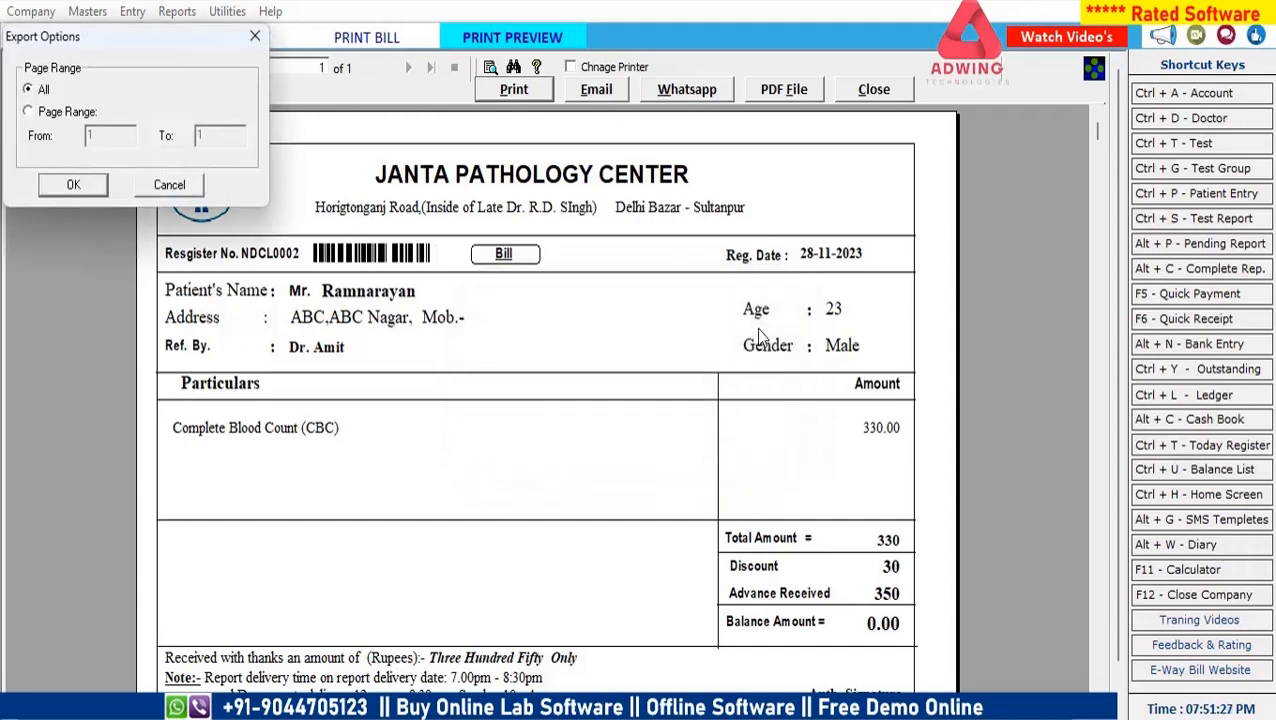
pyautogui.click(93, 188)
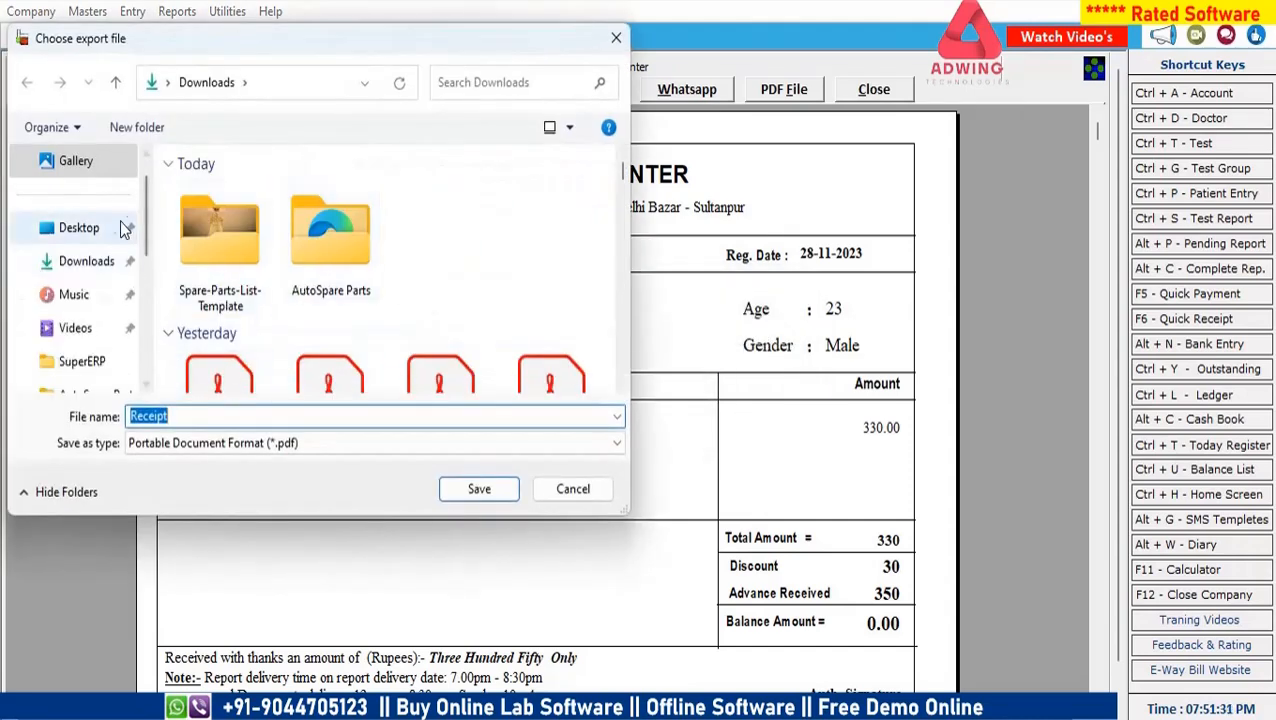
pyautogui.click(86, 230)
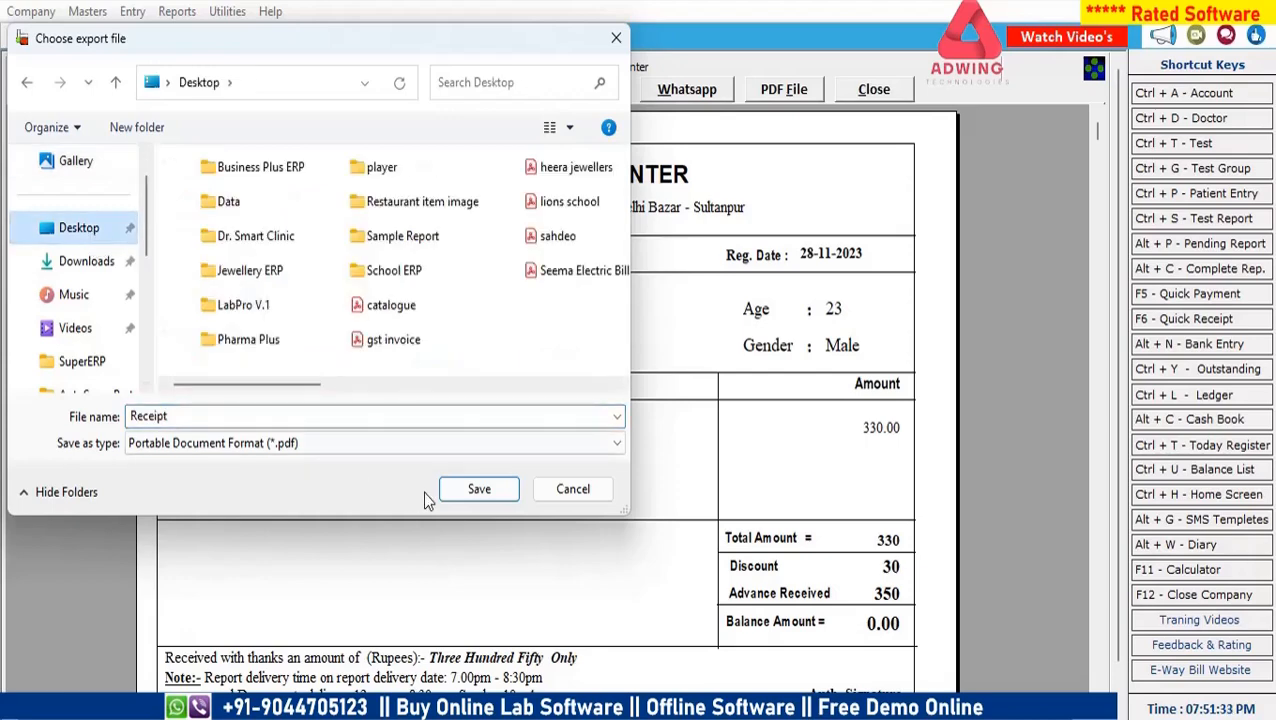
pyautogui.click(478, 490)
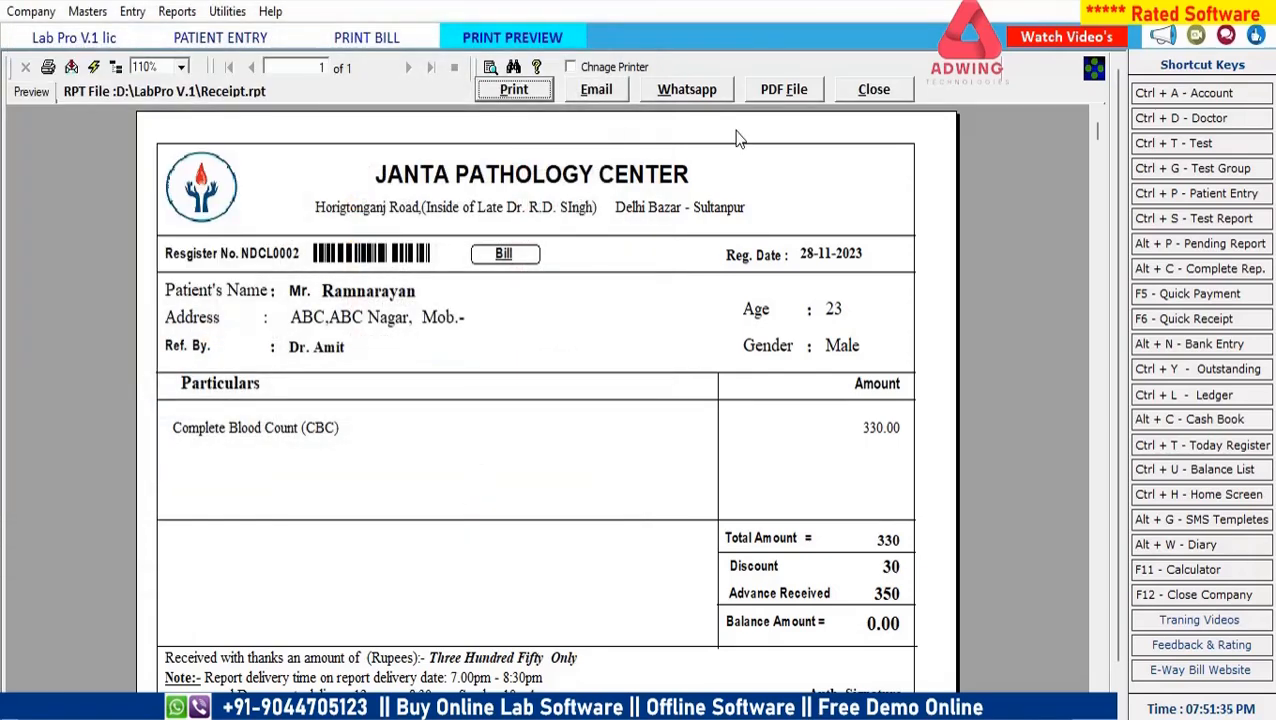
pyautogui.click(882, 89)
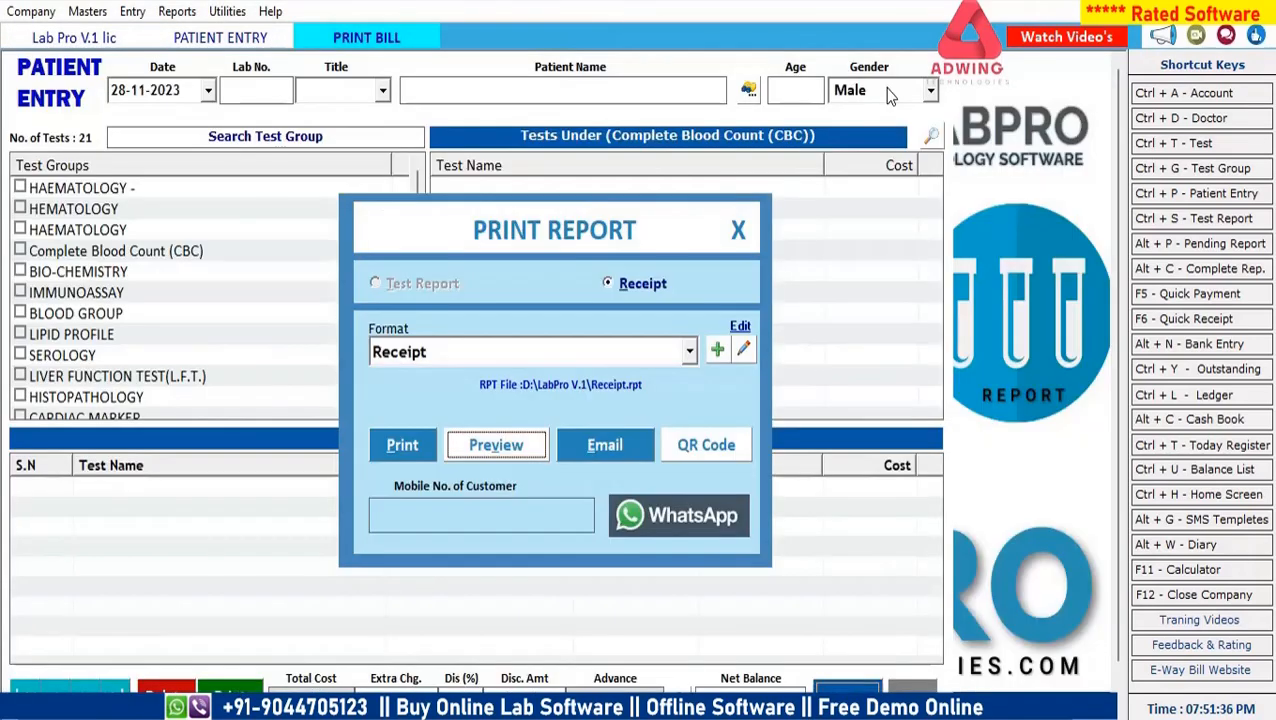
pyautogui.click(737, 231)
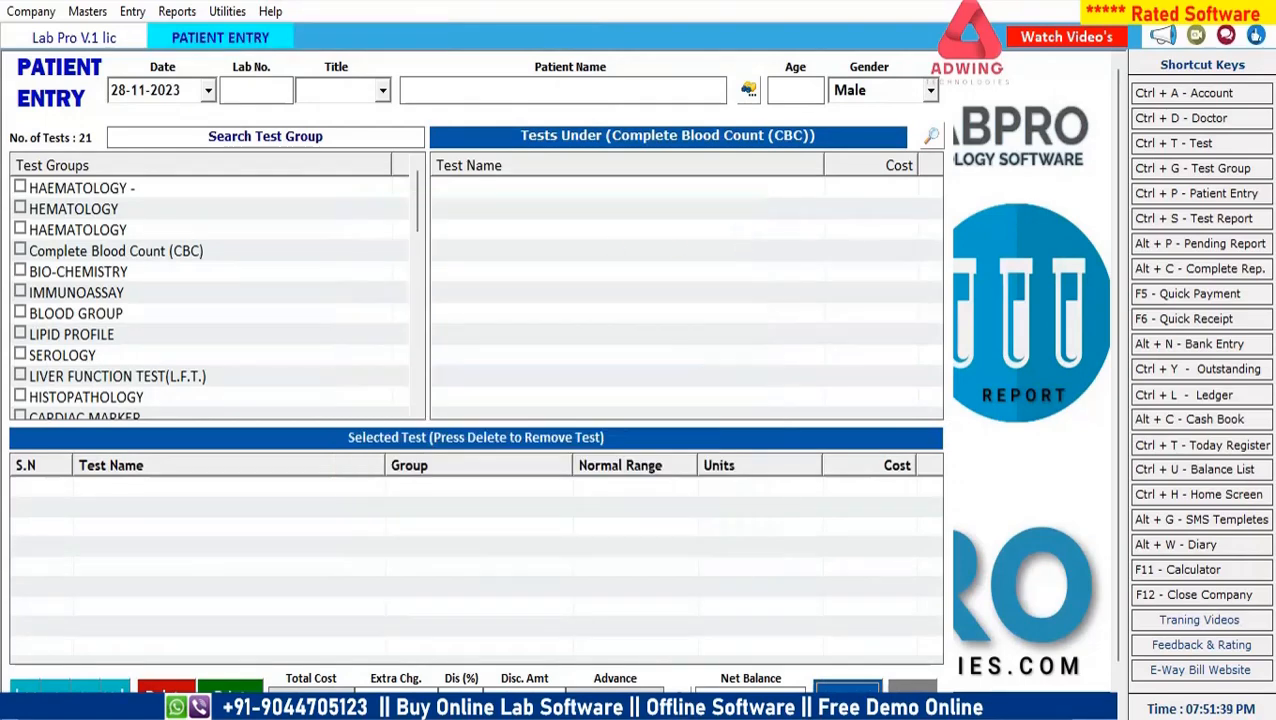
pyautogui.click(914, 693)
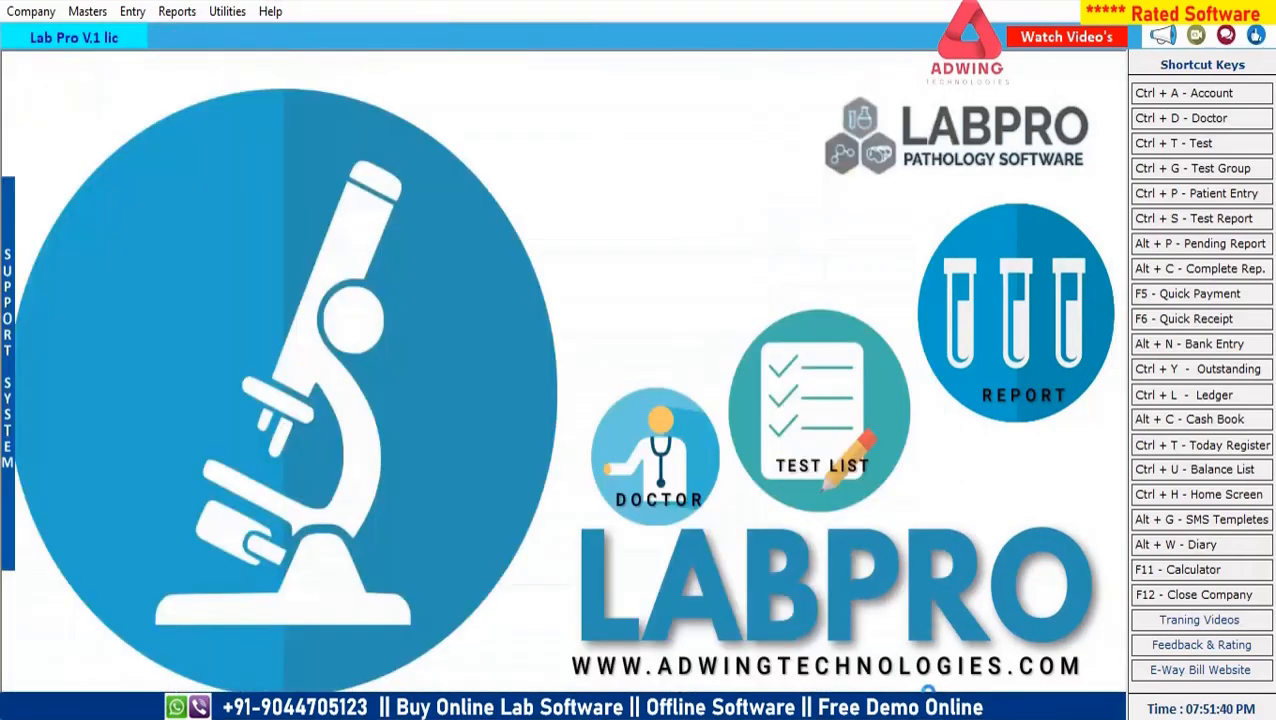
# Open the pending report for lab number 2 and enter HEAMOGLOBIN 13, ERYTHROCYTE COUNT 4.5 and TOTAL LEUCOCYTE COUNT 4567
pyautogui.click(1205, 247)
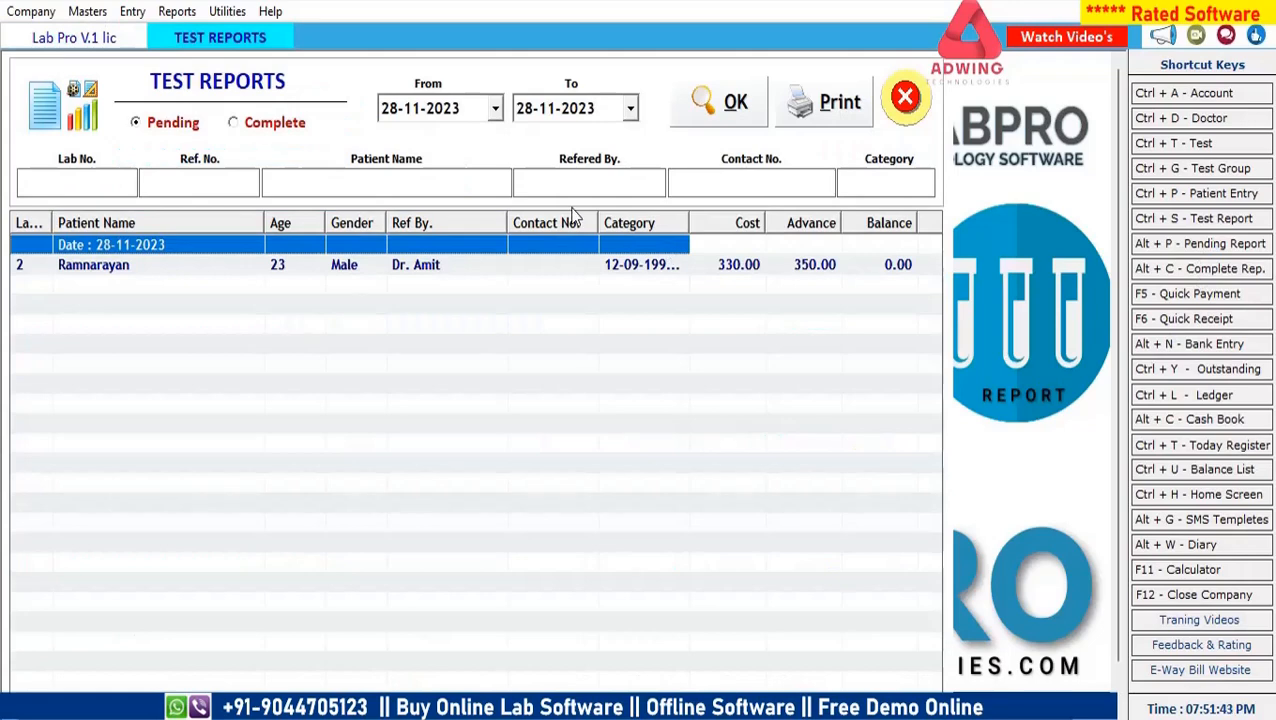
pyautogui.doubleClick(122, 266)
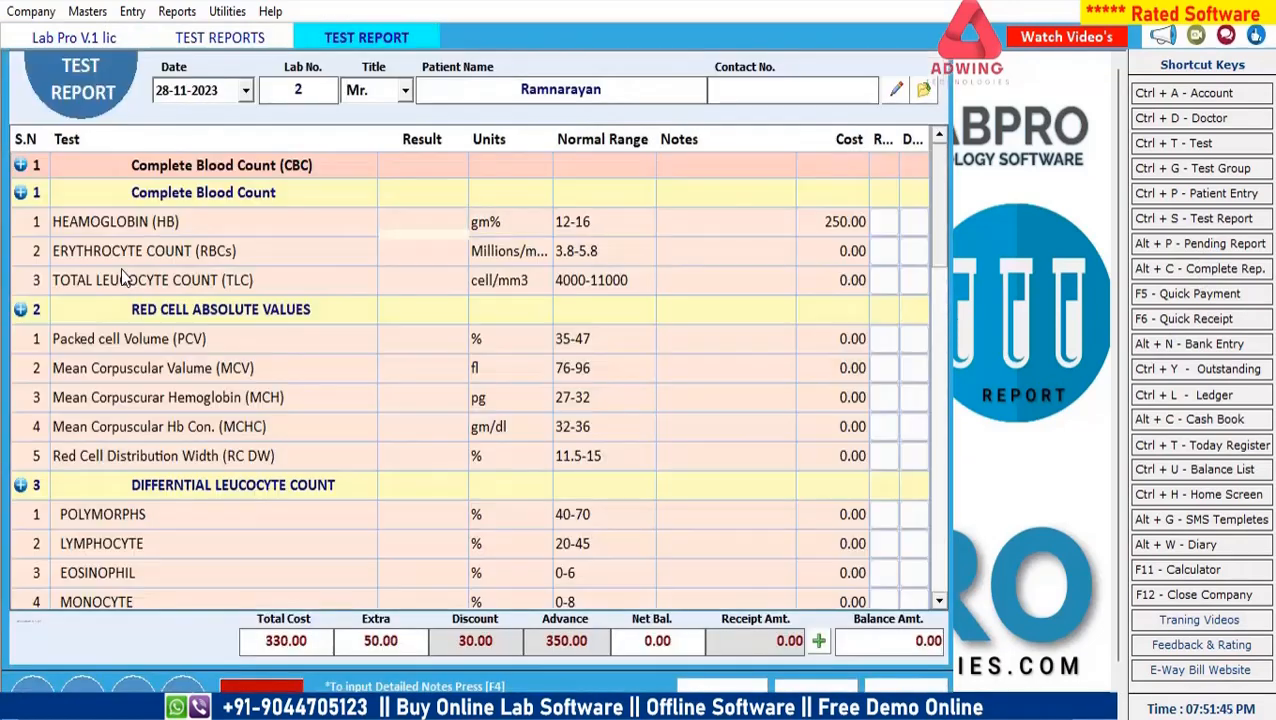
pyautogui.write('13')
pyautogui.press('Return')
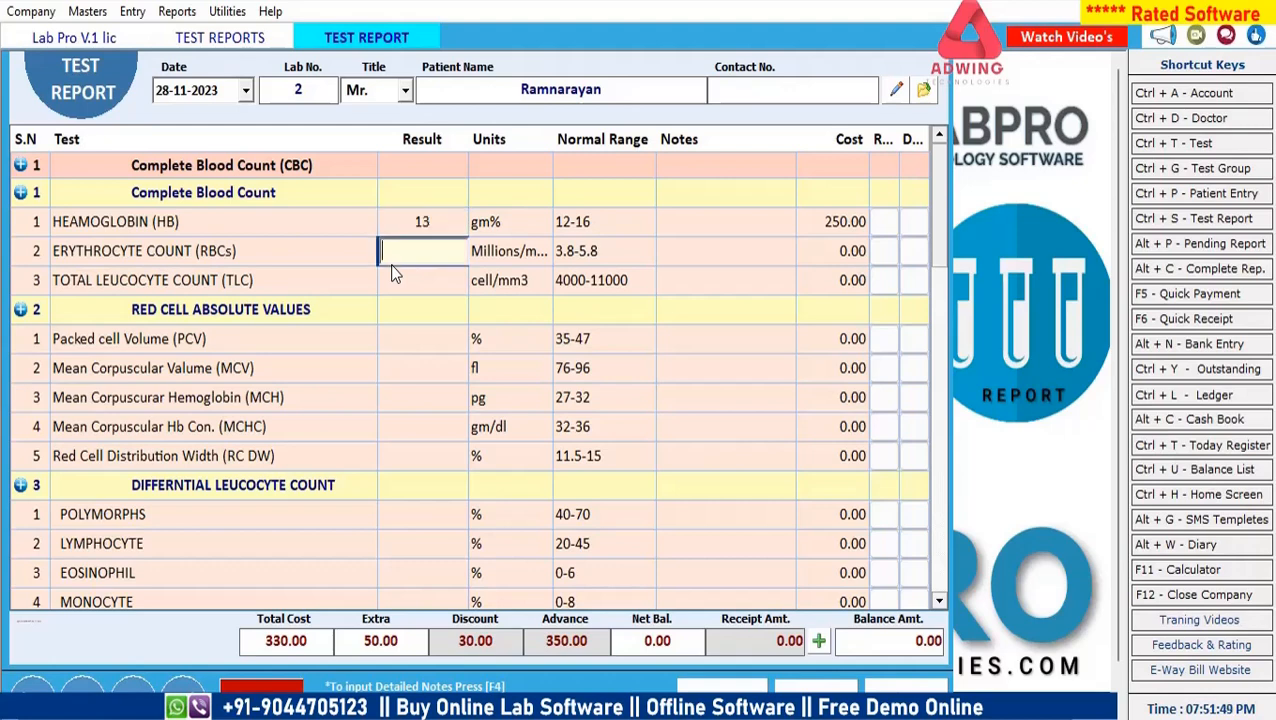
pyautogui.write('4.5')
pyautogui.press('Return')
pyautogui.write('4567')
pyautogui.press('Return')
# Fill in the red cell absolute values: PCV 45, MCV 100, MCH 28.89, MCHC 28.89 and RC DW 11
pyautogui.write('45')
pyautogui.press('Return')
pyautogui.write('100')
pyautogui.press('Return')
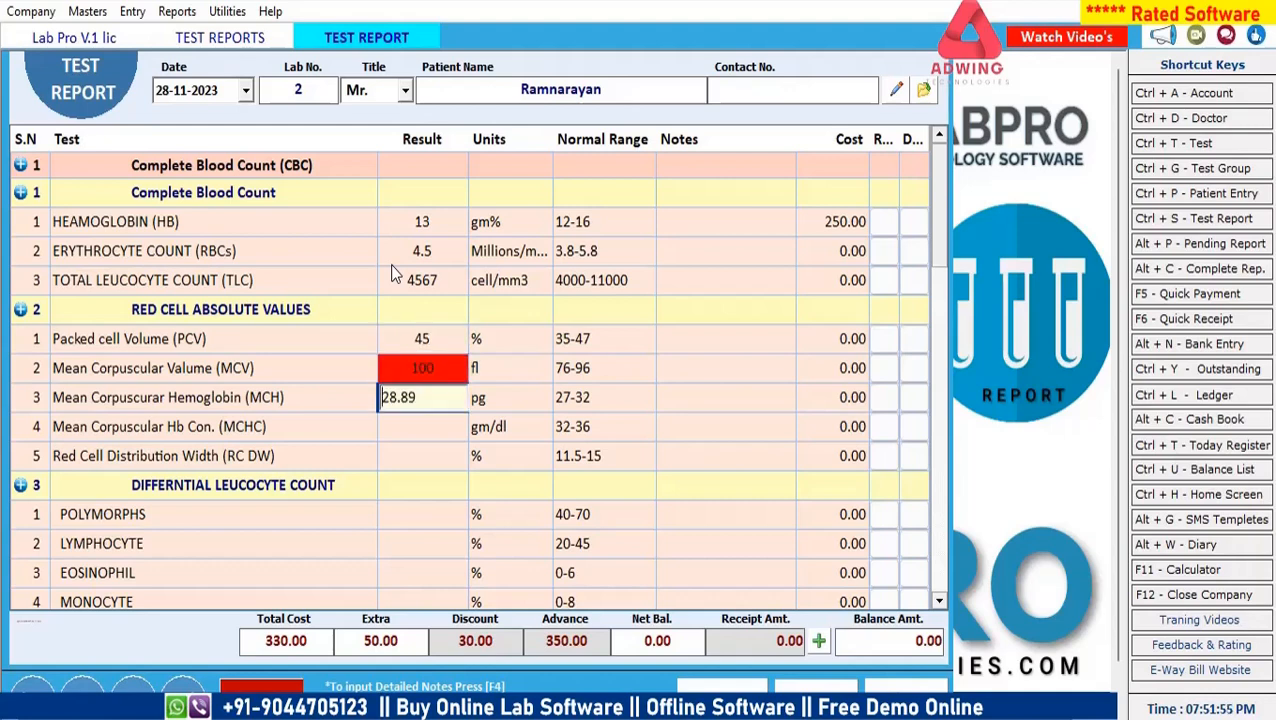
pyautogui.press('Return')
pyautogui.press('Return')
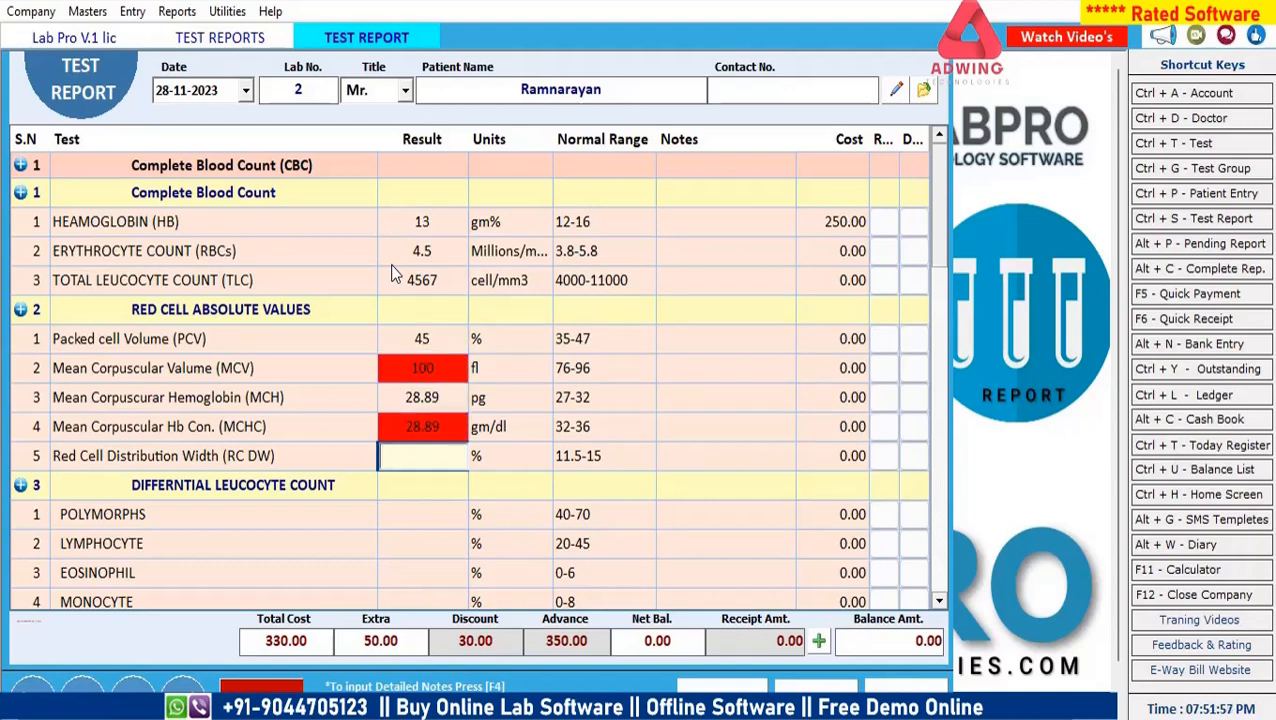
pyautogui.press('Return')
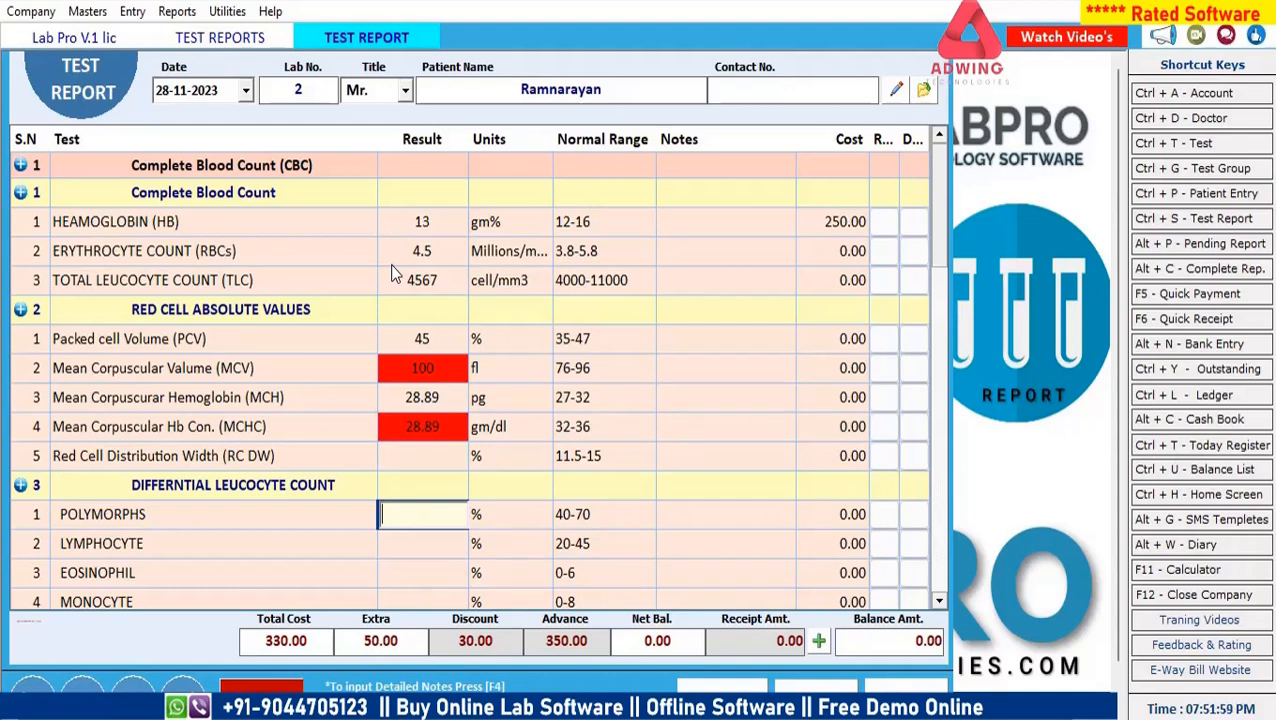
pyautogui.click(412, 457)
pyautogui.write('11')
pyautogui.press('Return')
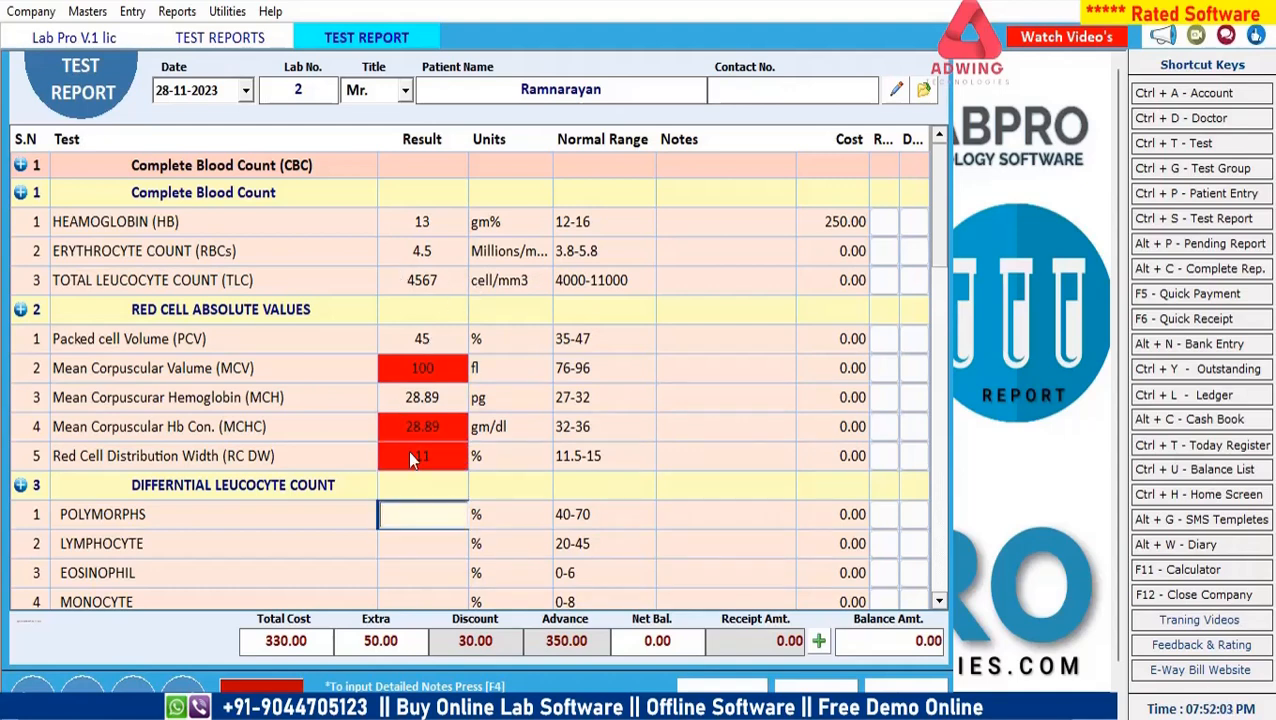
pyautogui.press('Return')
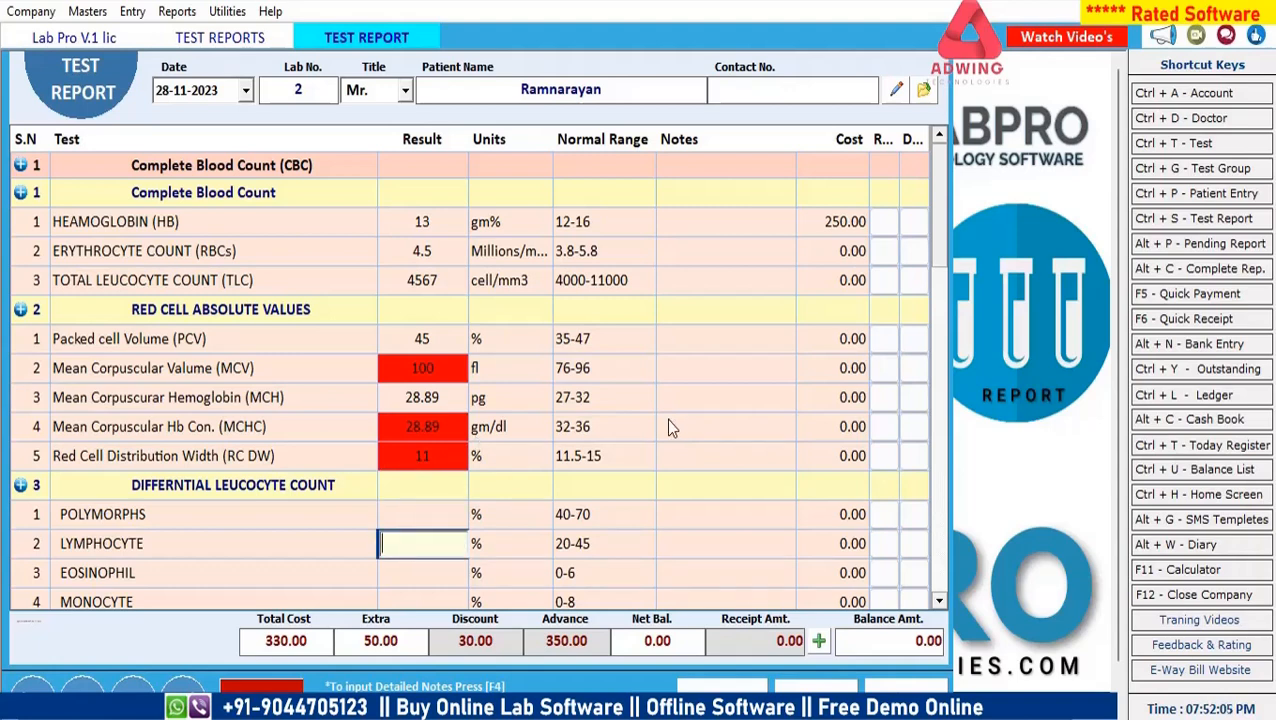
# Try to change the Mean Corpuscular Volume result to 77, and save the test report
pyautogui.click(418, 372)
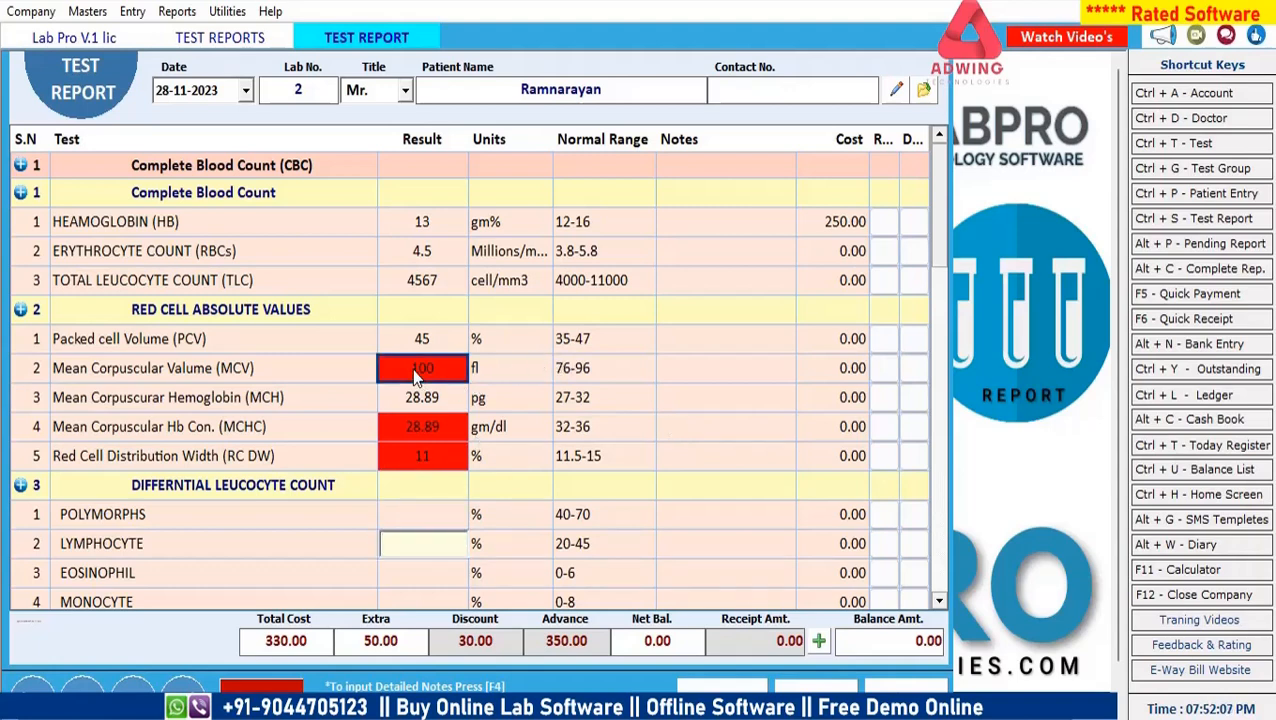
pyautogui.write('77')
pyautogui.click(722, 685)
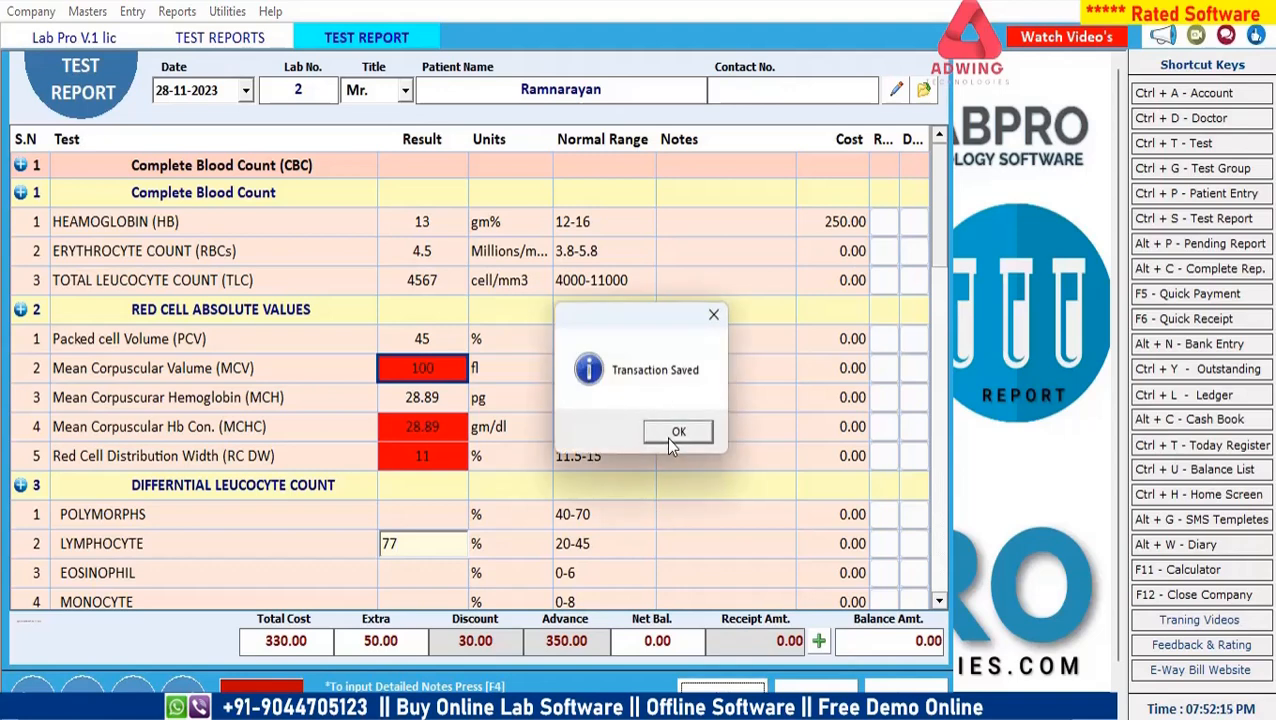
pyautogui.click(667, 436)
# Preview the Complete Blood Count (CBC) test report in the TEST format, read it through, and close the preview and print dialog
pyautogui.click(657, 431)
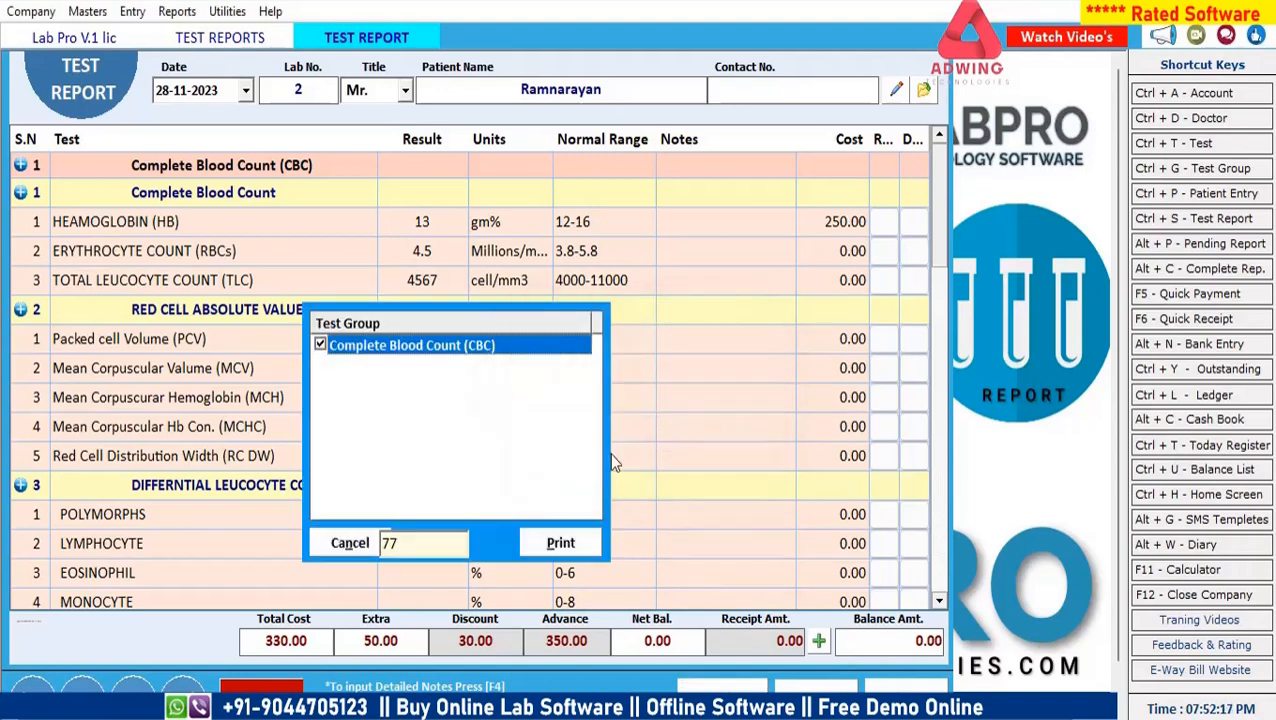
pyautogui.click(556, 543)
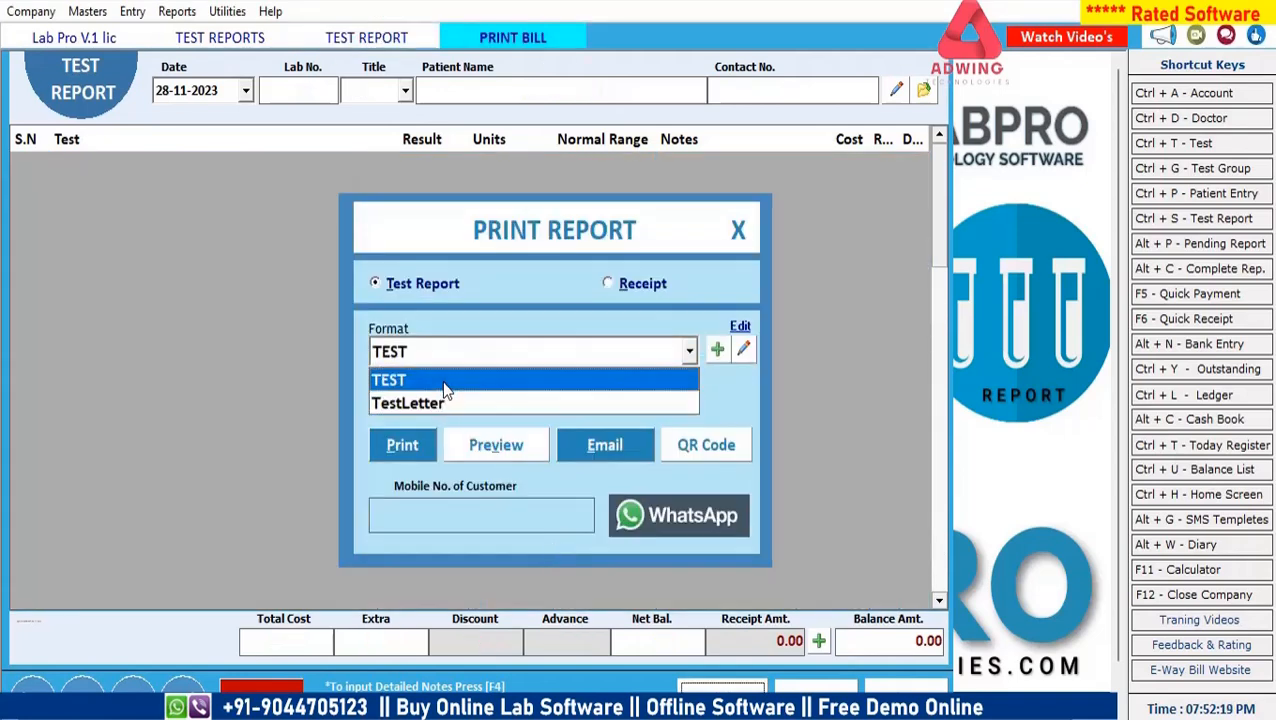
pyautogui.click(446, 390)
pyautogui.click(518, 446)
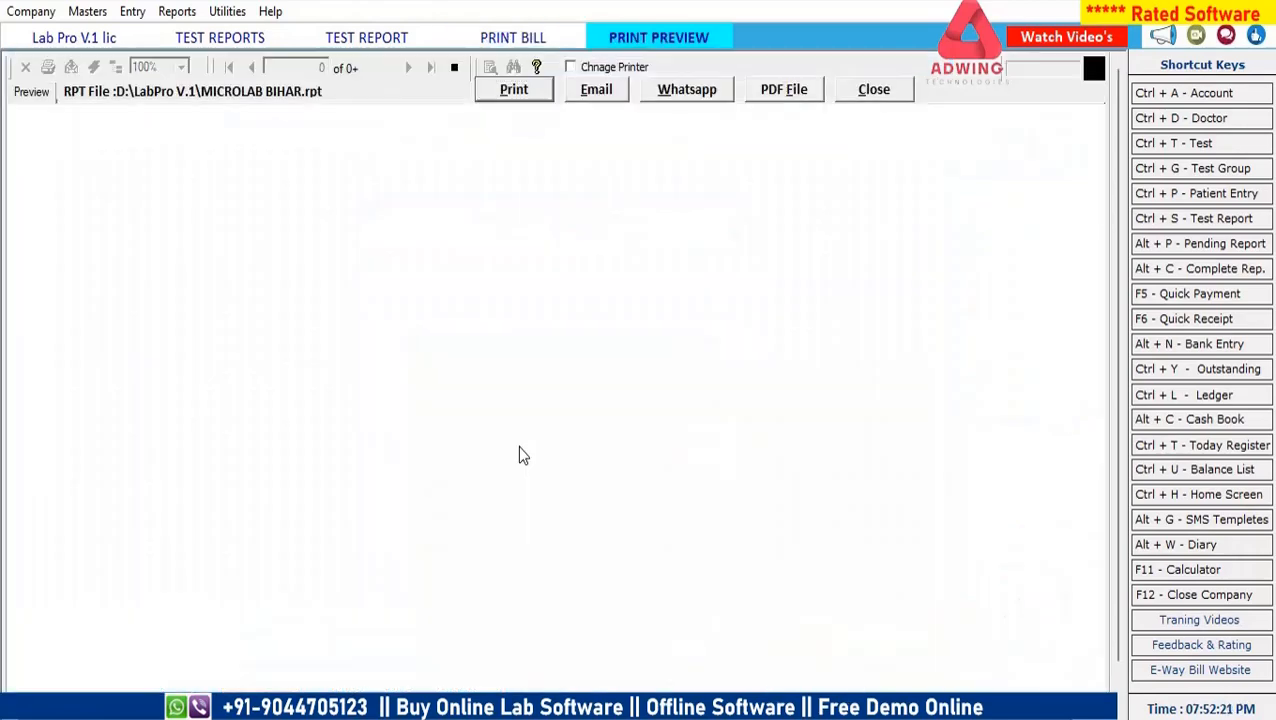
pyautogui.scroll(-10, 531, 450)
pyautogui.scroll(5, 536, 452)
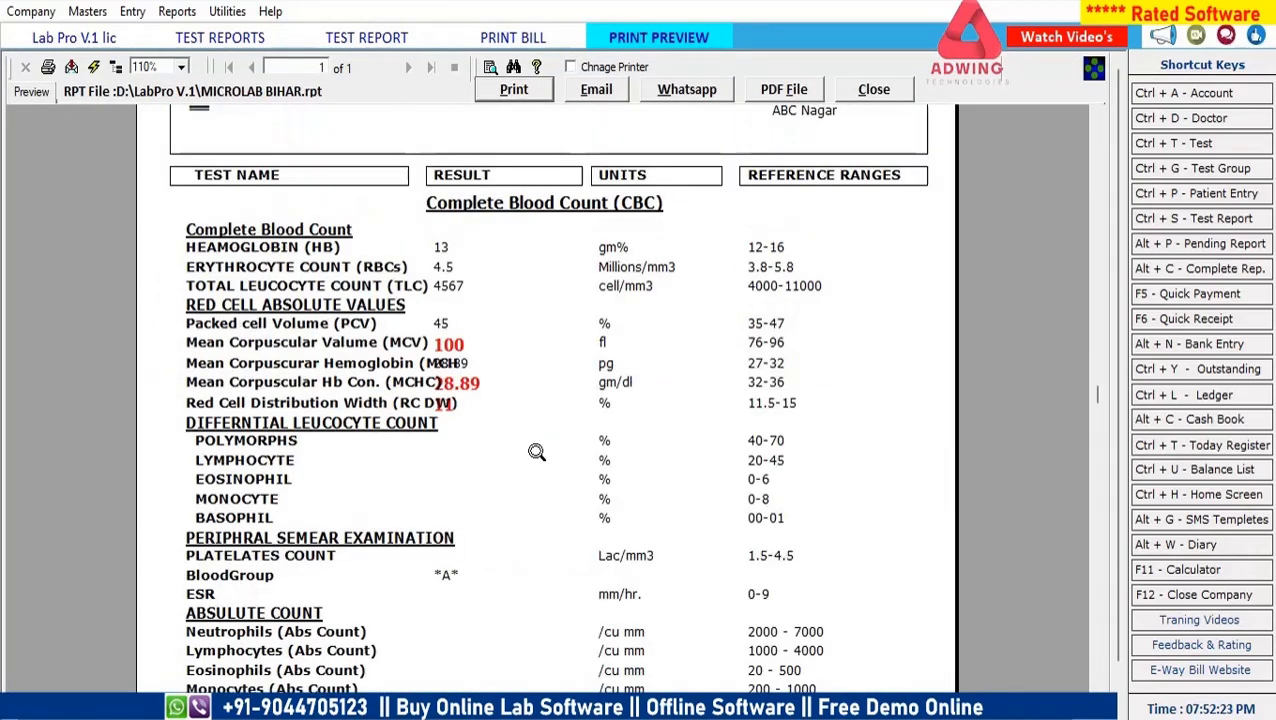
pyautogui.scroll(-5, 502, 510)
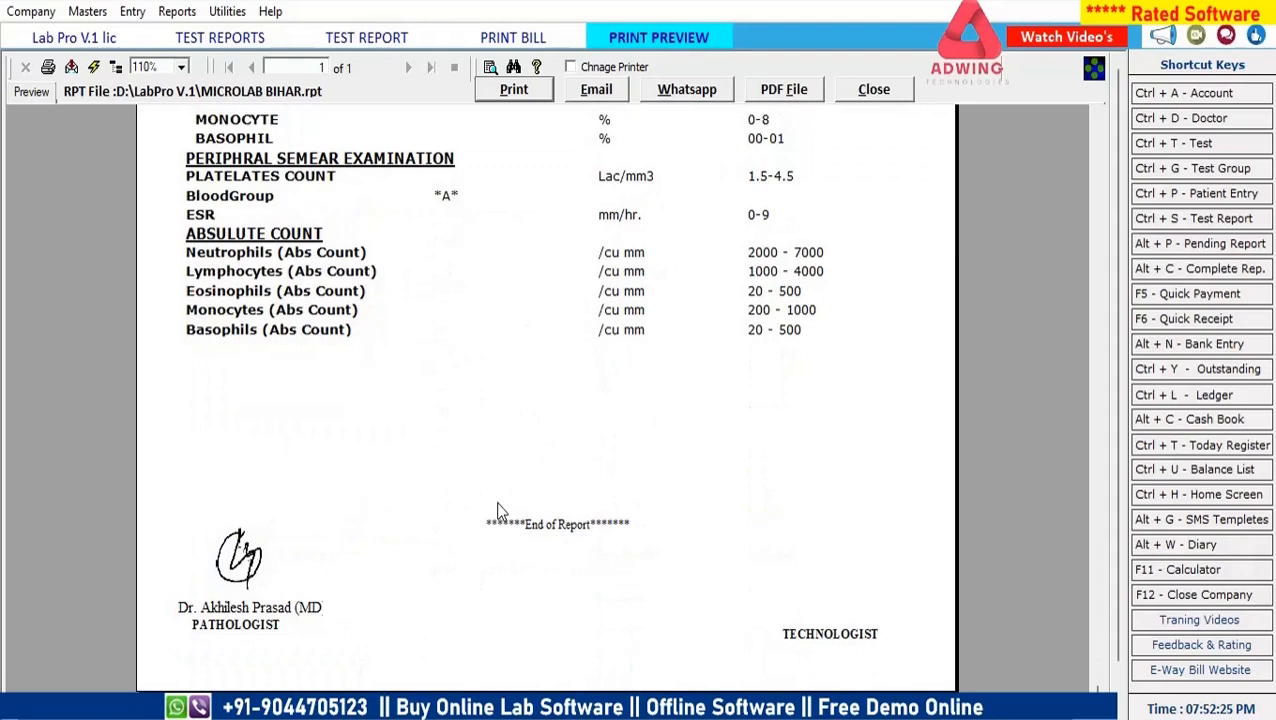
pyautogui.scroll(10, 500, 510)
pyautogui.click(876, 90)
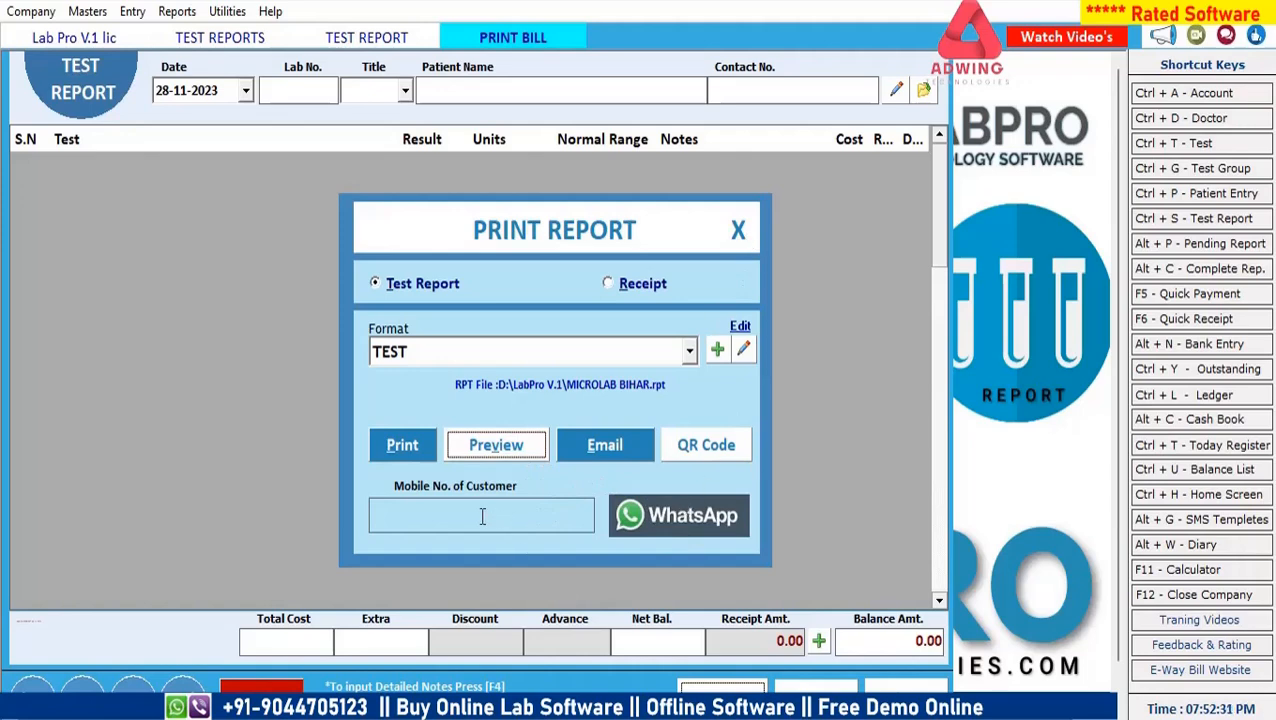
pyautogui.click(738, 230)
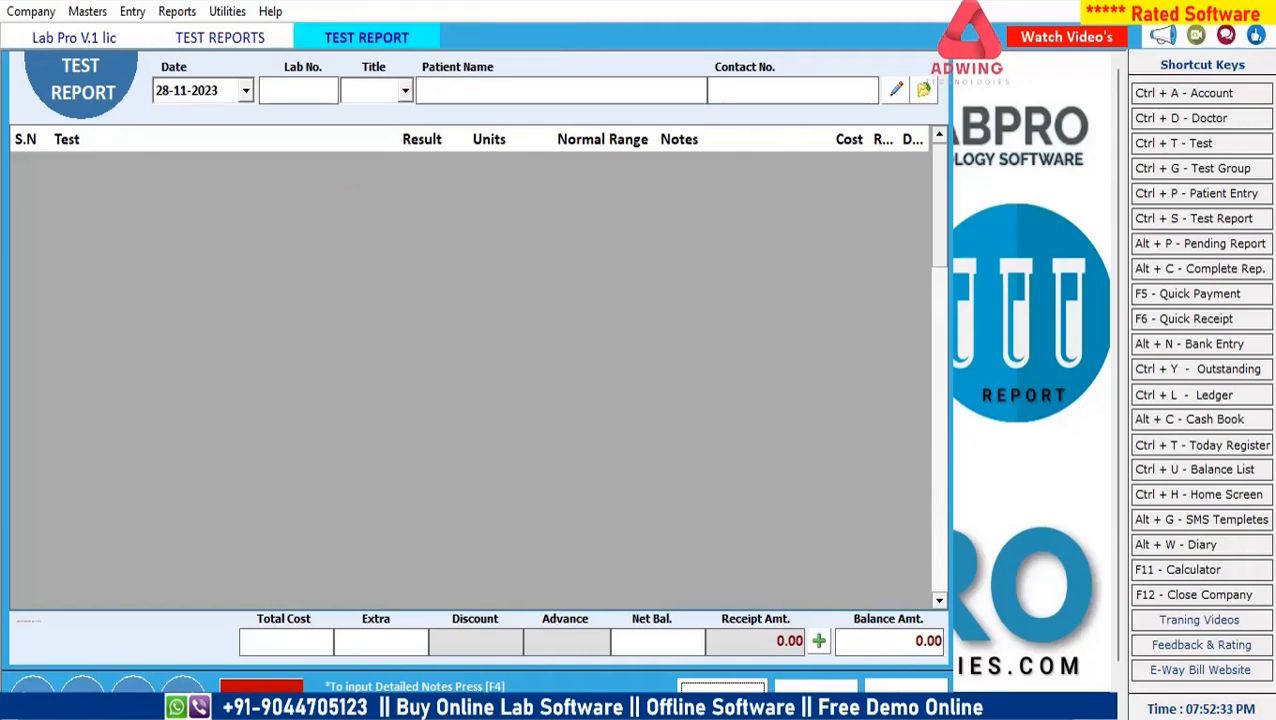
# Close the test report and the pending reports list, and bring up the available lab and accounts reports
pyautogui.click(903, 686)
pyautogui.click(906, 95)
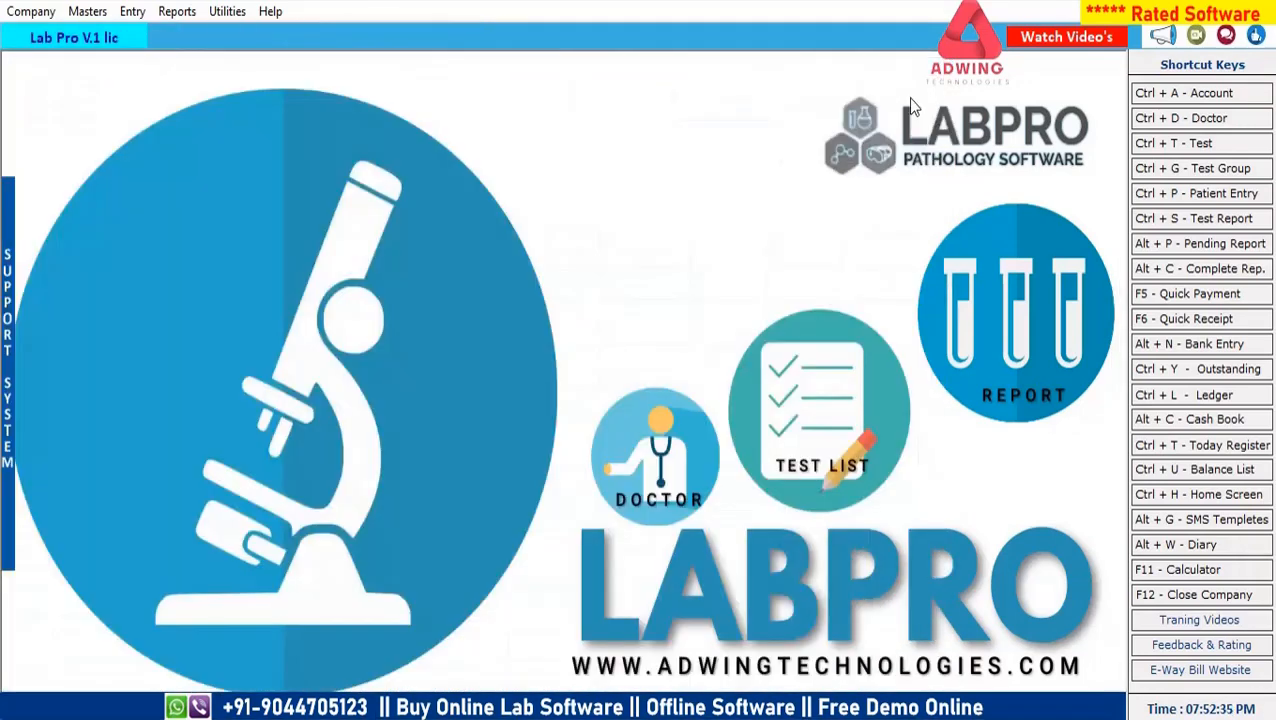
pyautogui.click(178, 12)
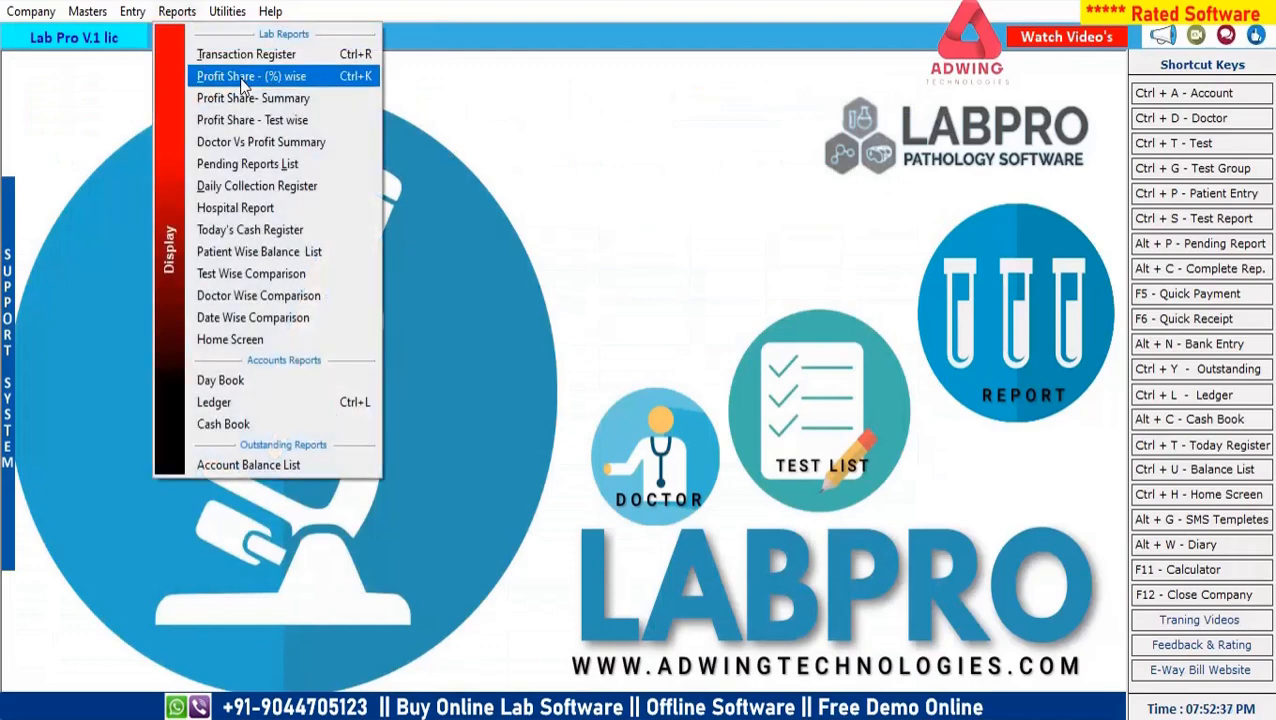